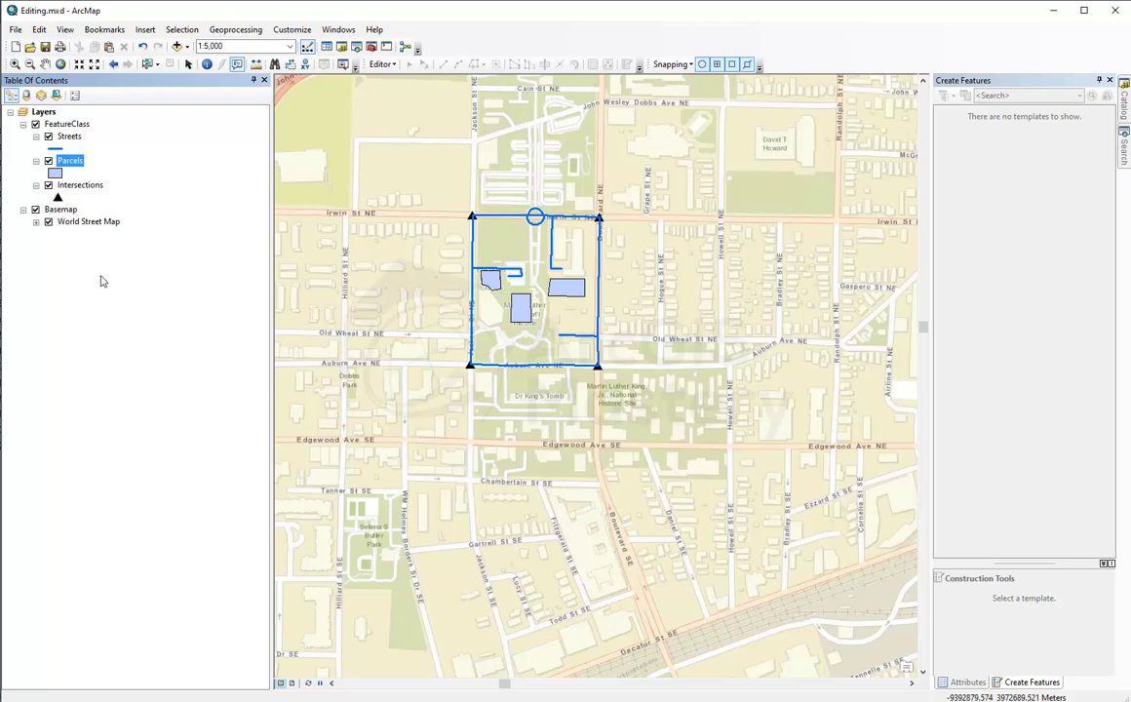
Deselect the Parcels layer entry and open the Streets attribute table
left_click(94, 255)
right_click(68, 136)
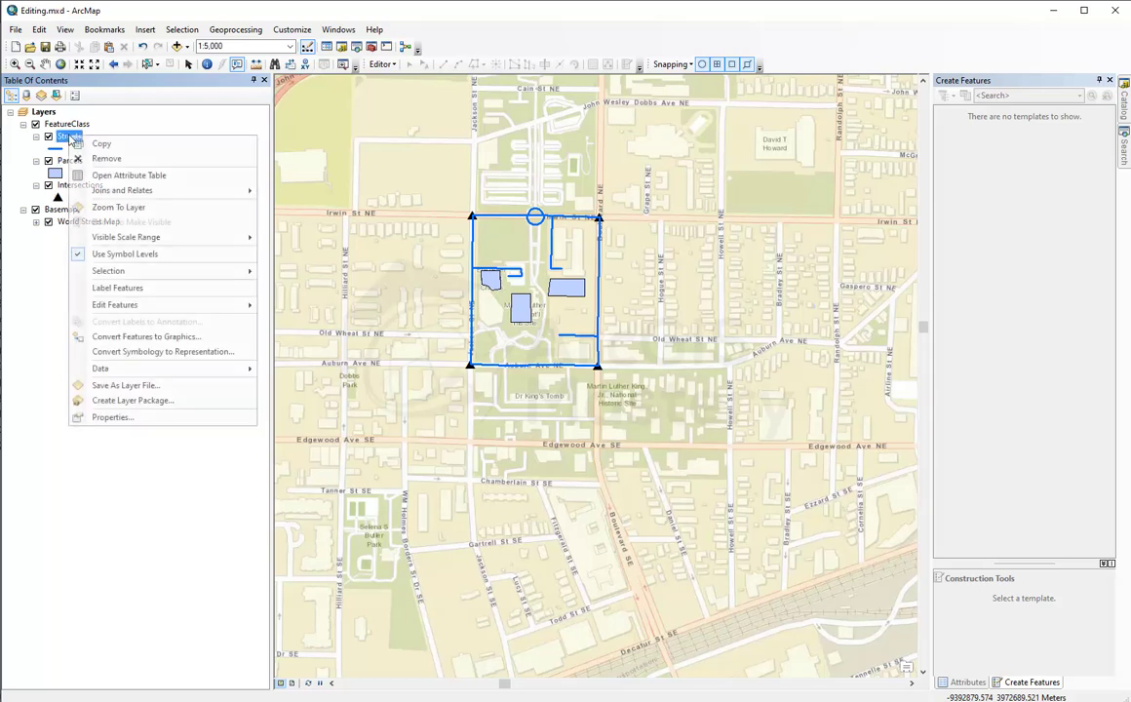
left_click(137, 177)
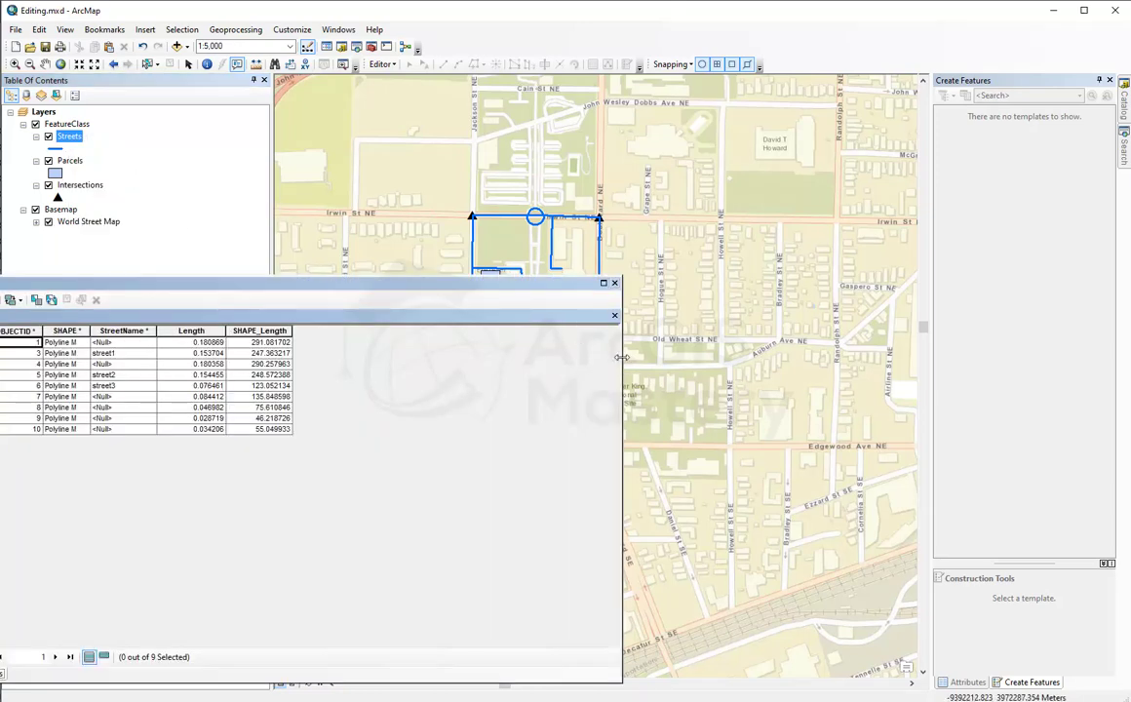
Dock the table beside the map and select street records 1, 3, 4 and 10
left_click_drag(621, 357, 424, 348)
left_click_drag(321, 286, 291, 253)
left_click(15, 324)
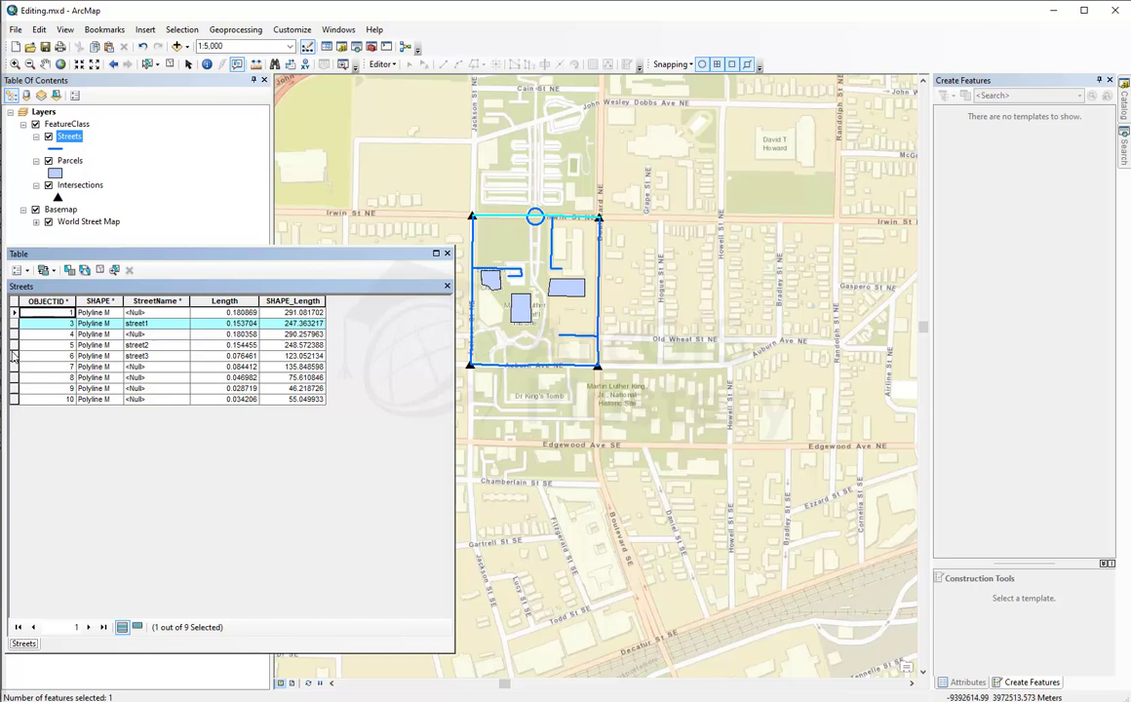
left_click_drag(14, 388, 15, 346)
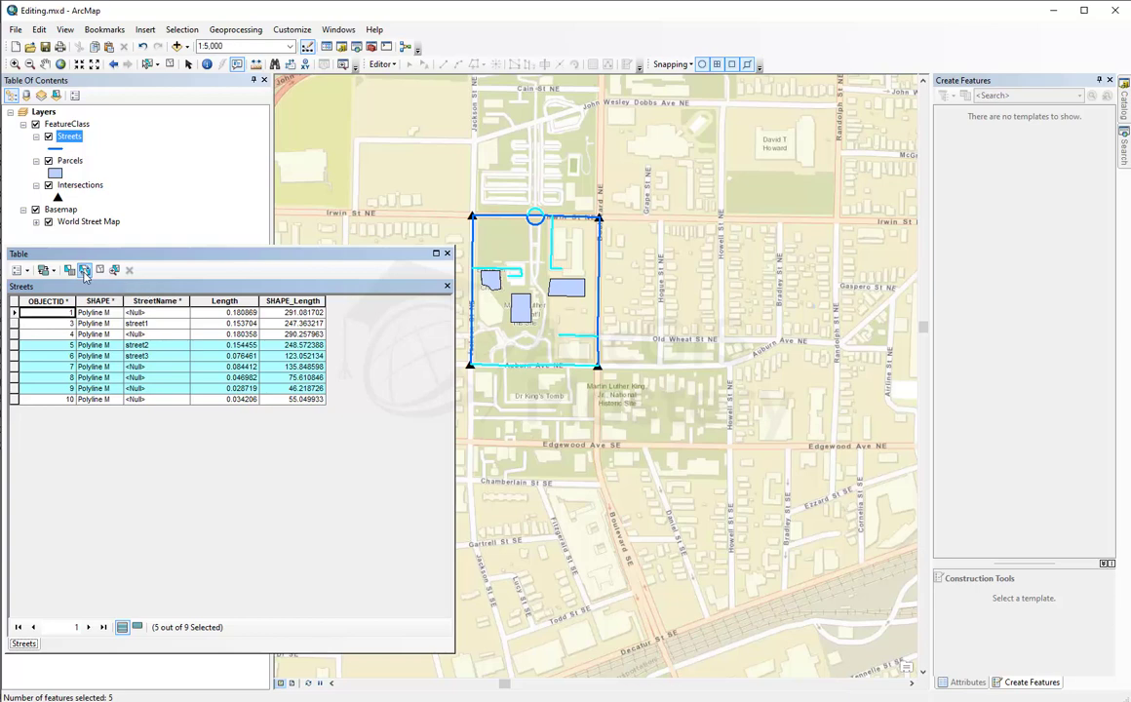
Invert the street selection back and forth several times with Switch Selection
left_click(85, 270)
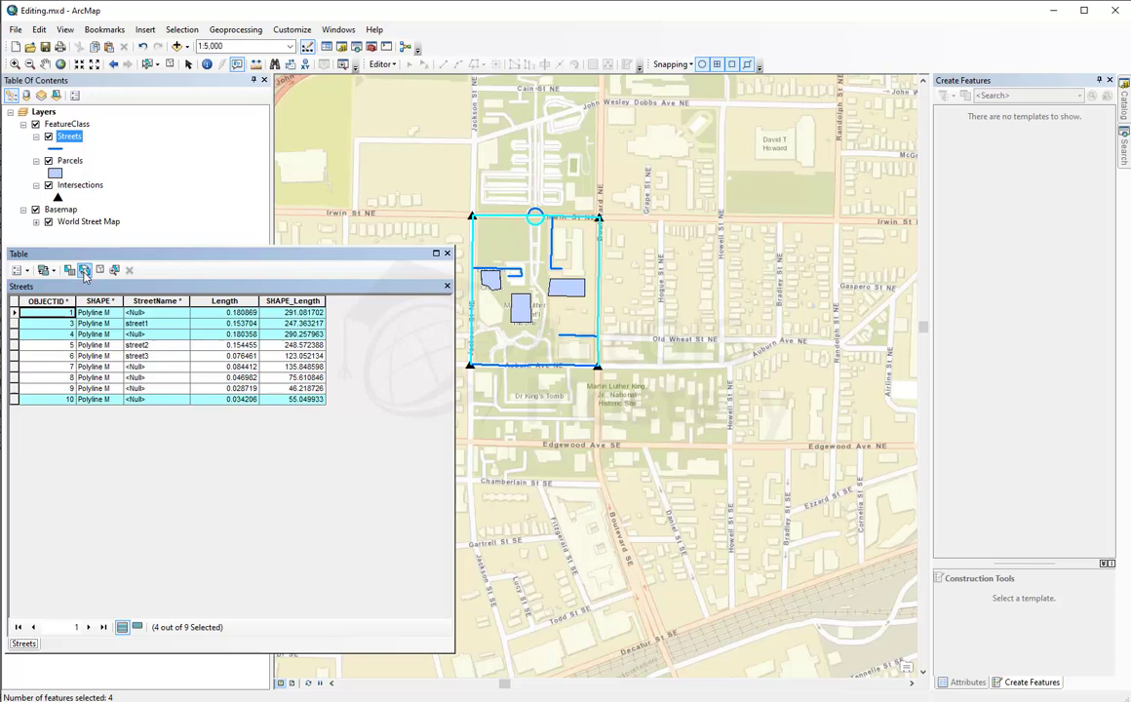
left_click(84, 270)
left_click(85, 270)
left_click(85, 270)
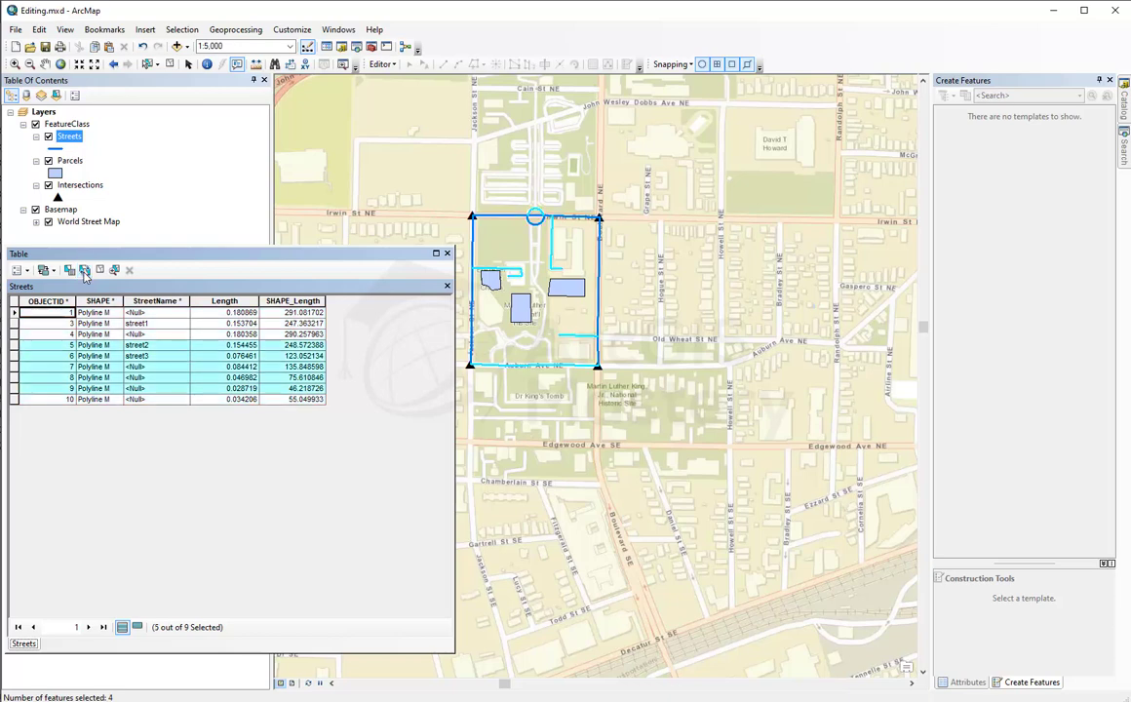
left_click(84, 270)
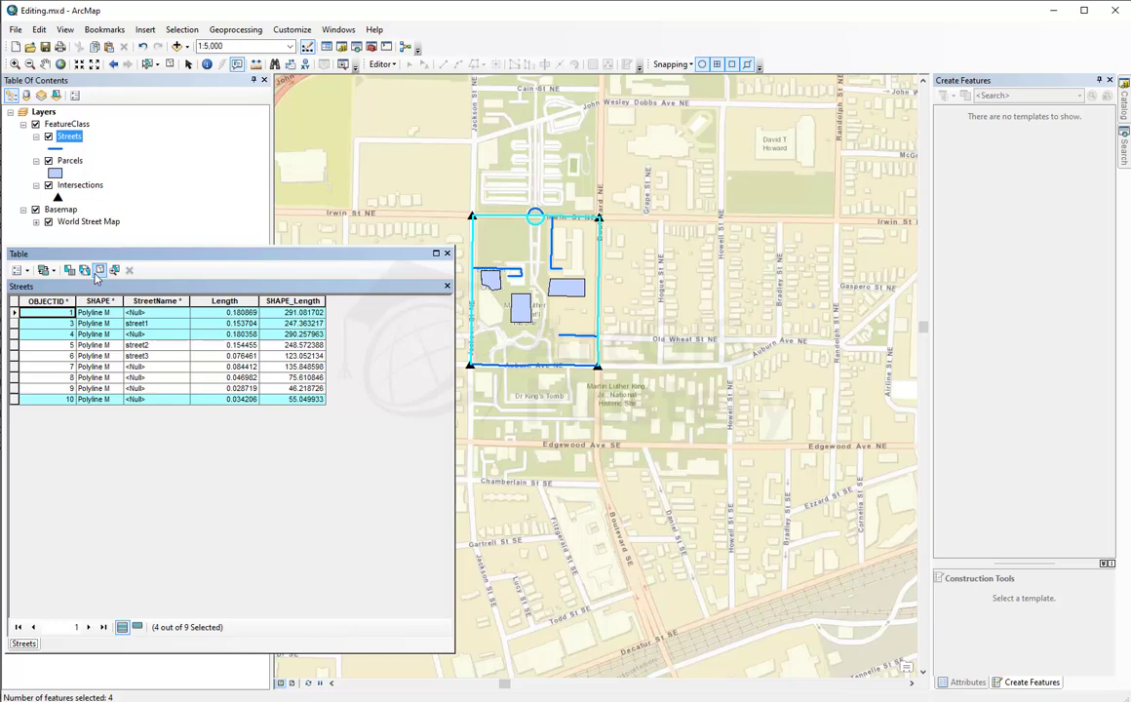
Zoom to the selected streets, then zoom out to a 1:8,000 neighbourhood view
left_click(116, 271)
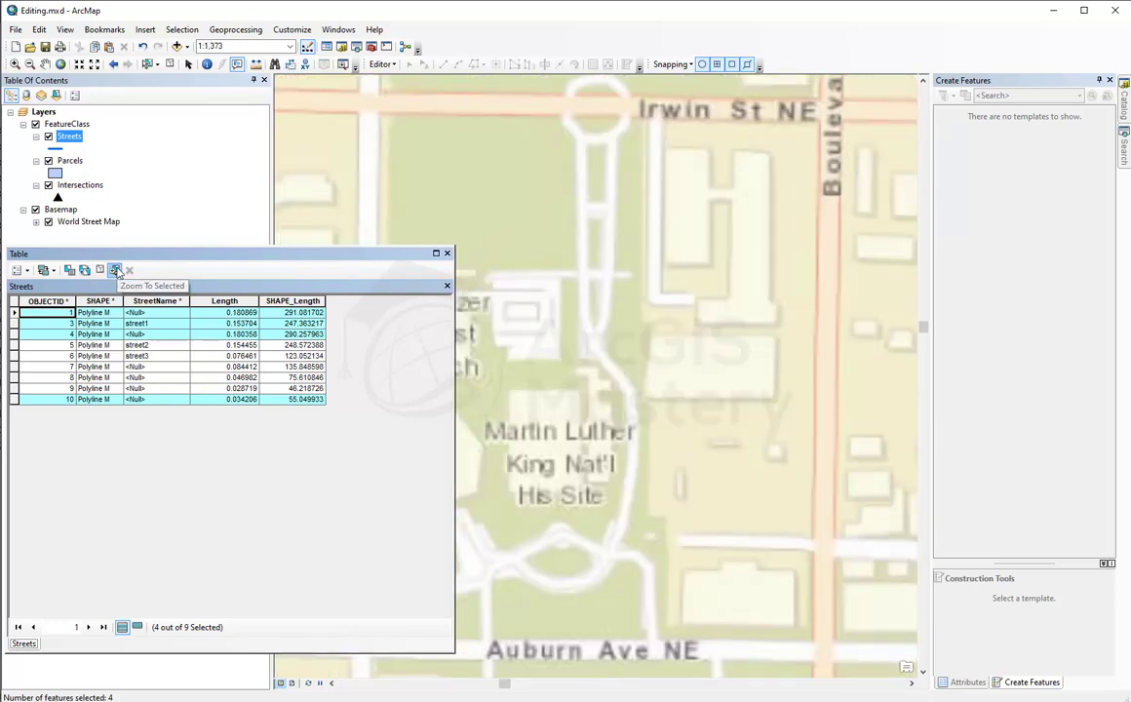
scroll(735, 413, "up", 2)
scroll(735, 413, "down", 5)
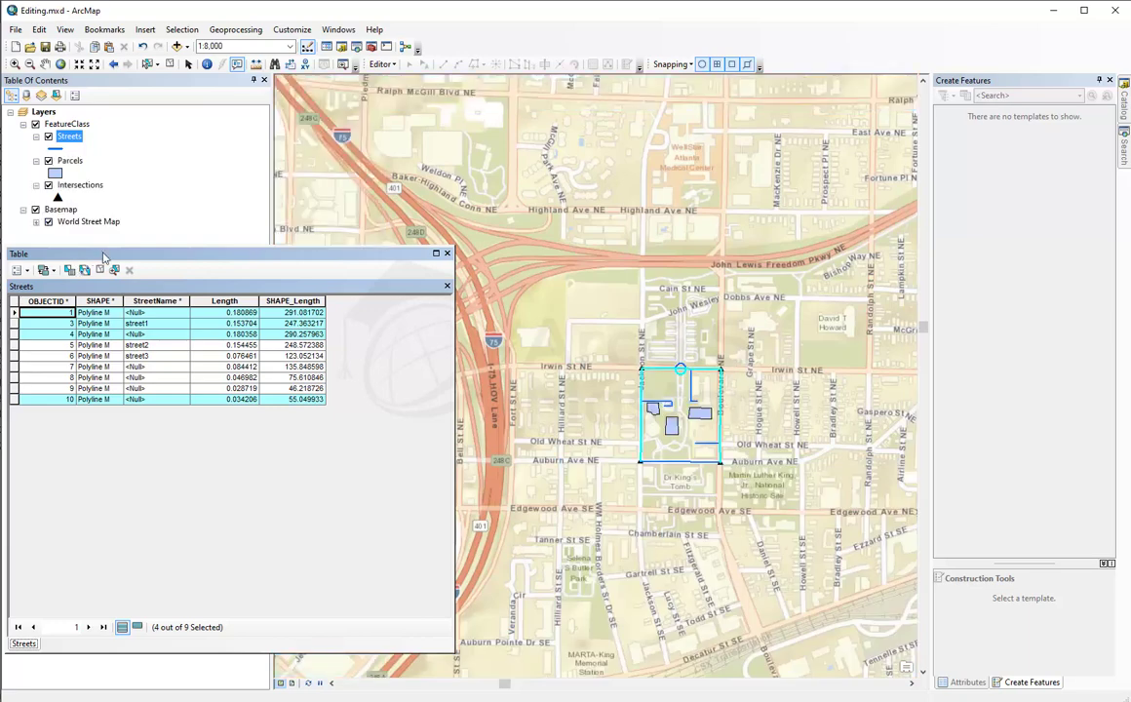
Clear the street selection and browse the Table Options menu
left_click(101, 271)
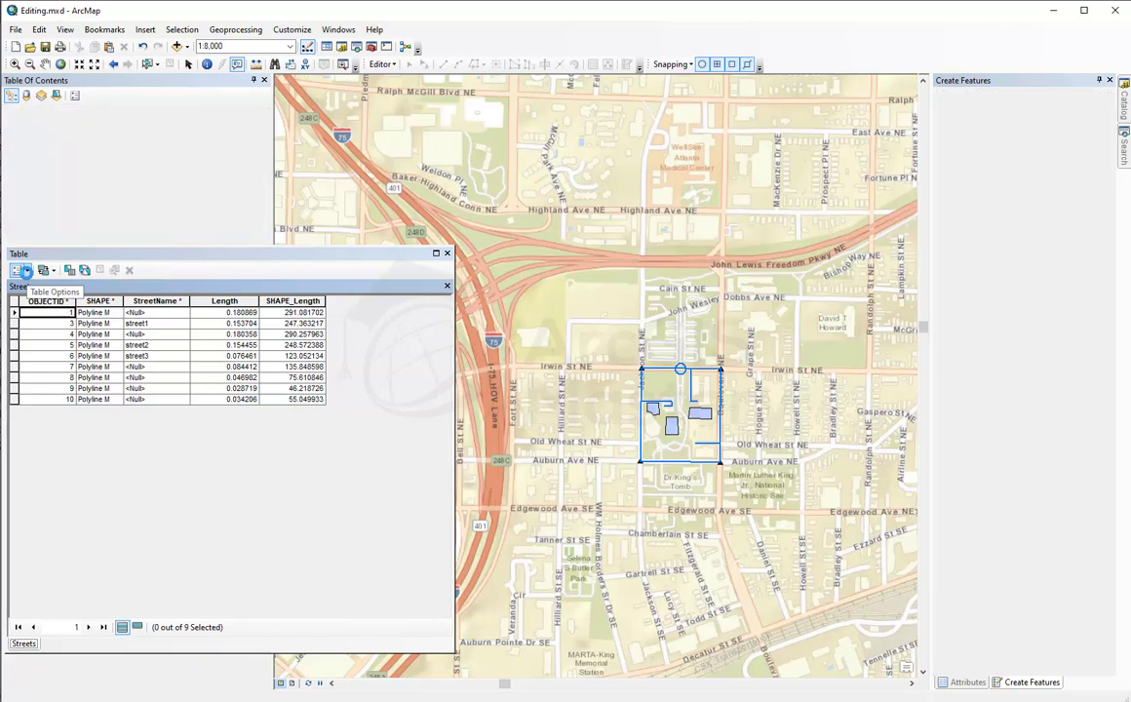
left_click(27, 271)
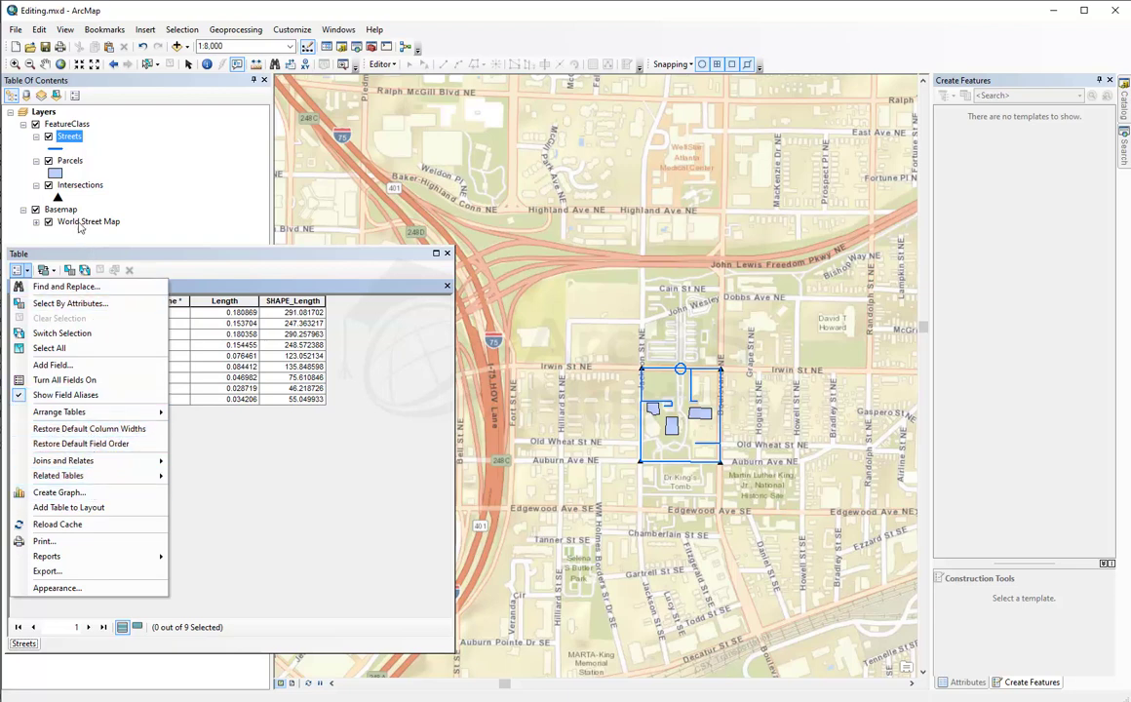
left_click(74, 137)
right_click(75, 139)
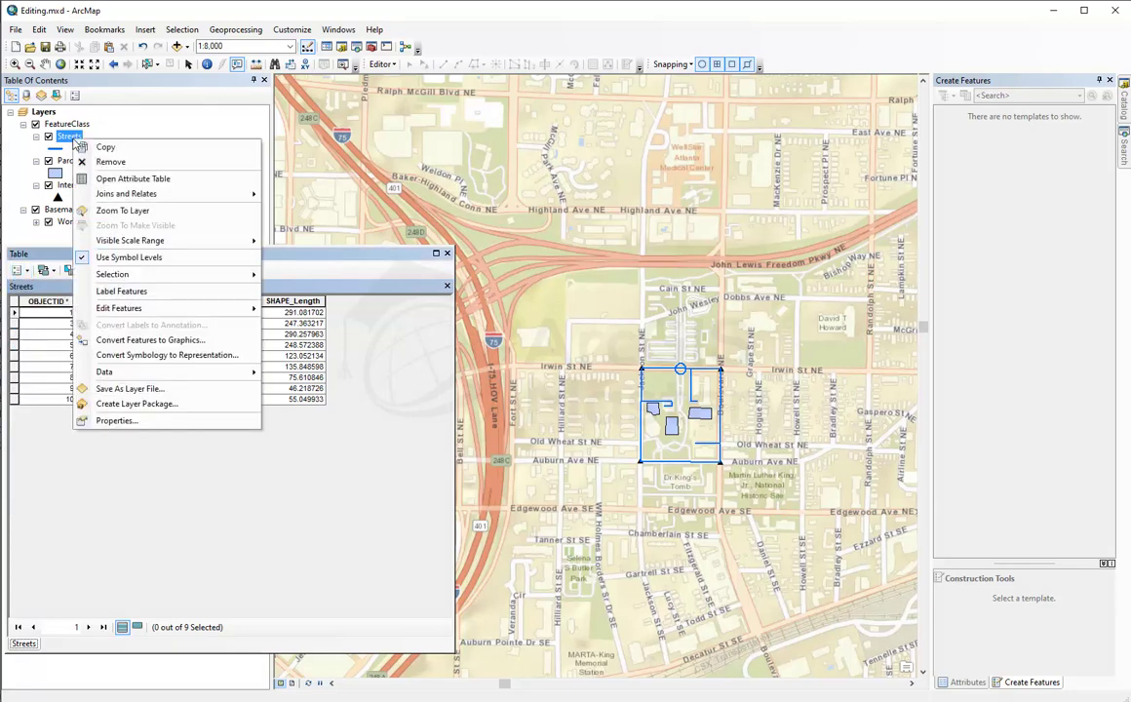
left_click(29, 272)
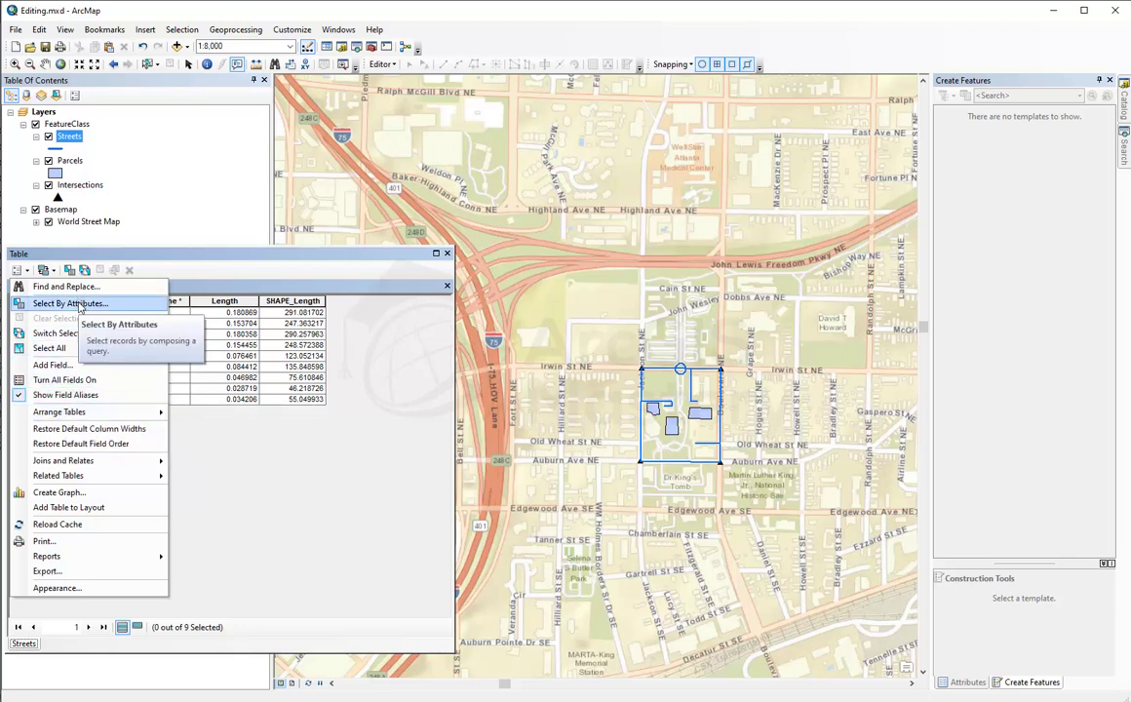
left_click(268, 464)
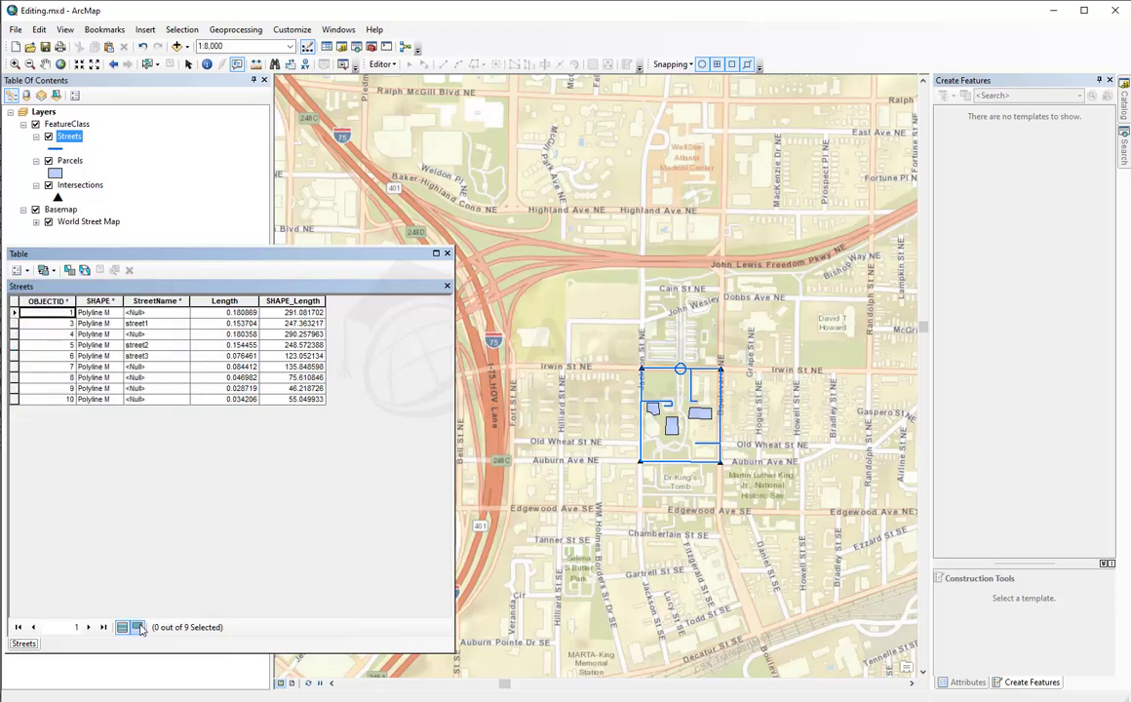
Box-select streets 1, 3 and 7 on the map and list only those selected records
left_click(138, 628)
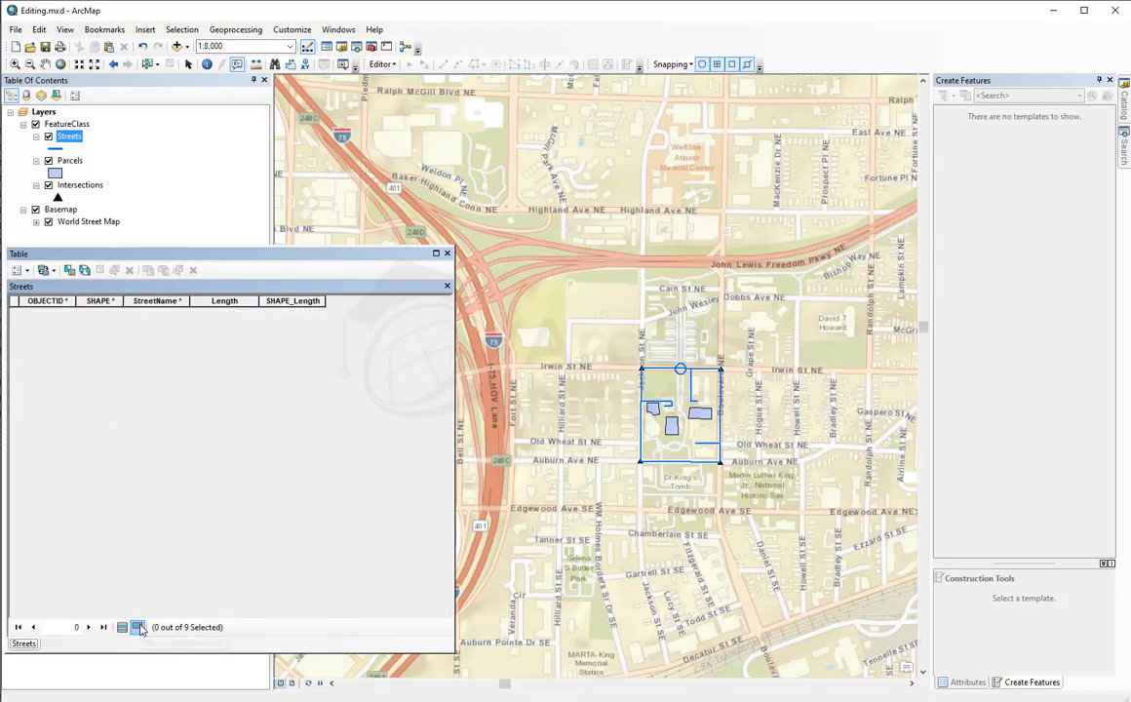
left_click(123, 629)
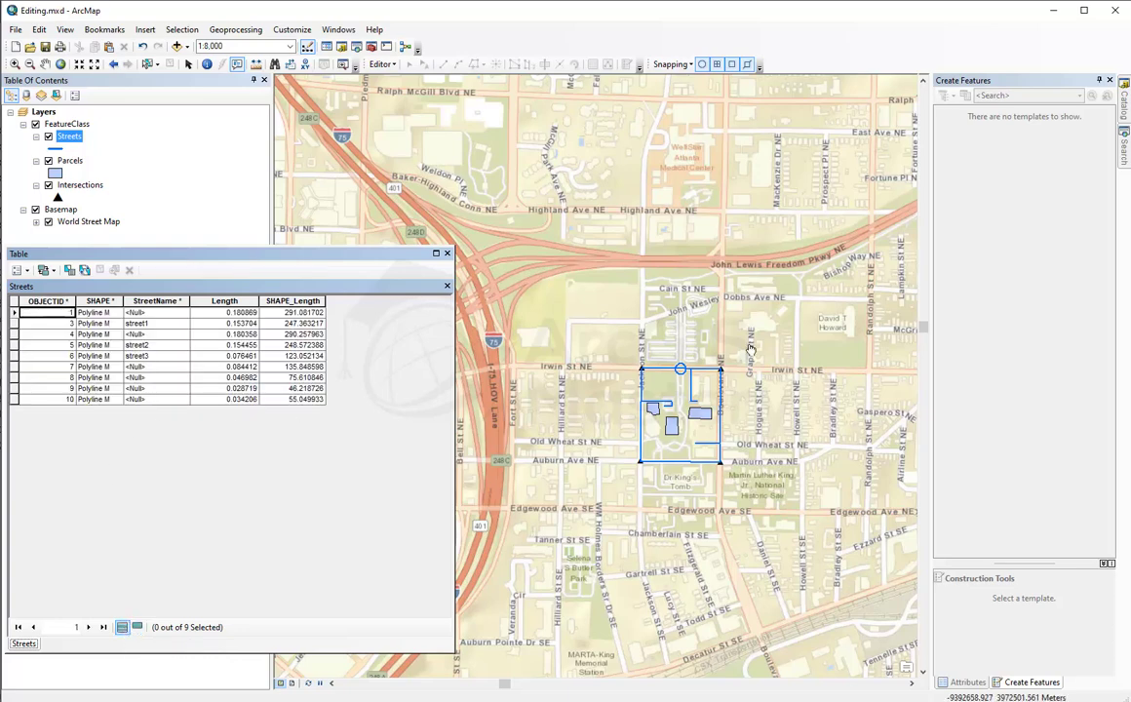
left_click(147, 65)
left_click_drag(542, 314, 671, 429)
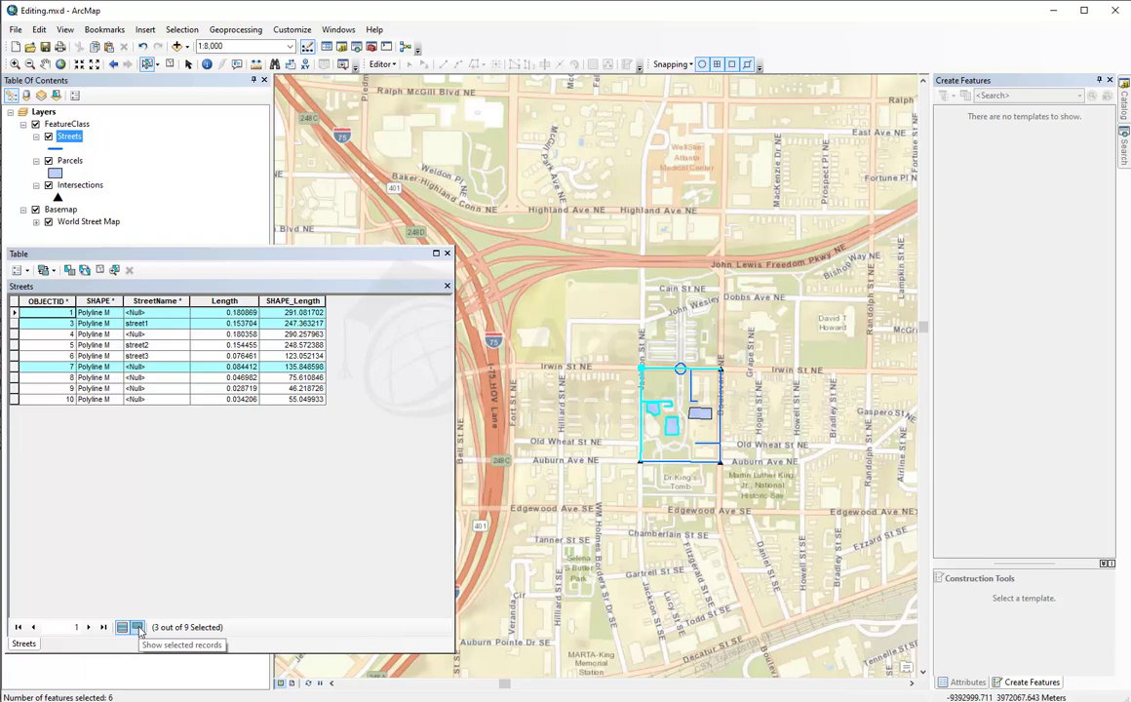
left_click(137, 628)
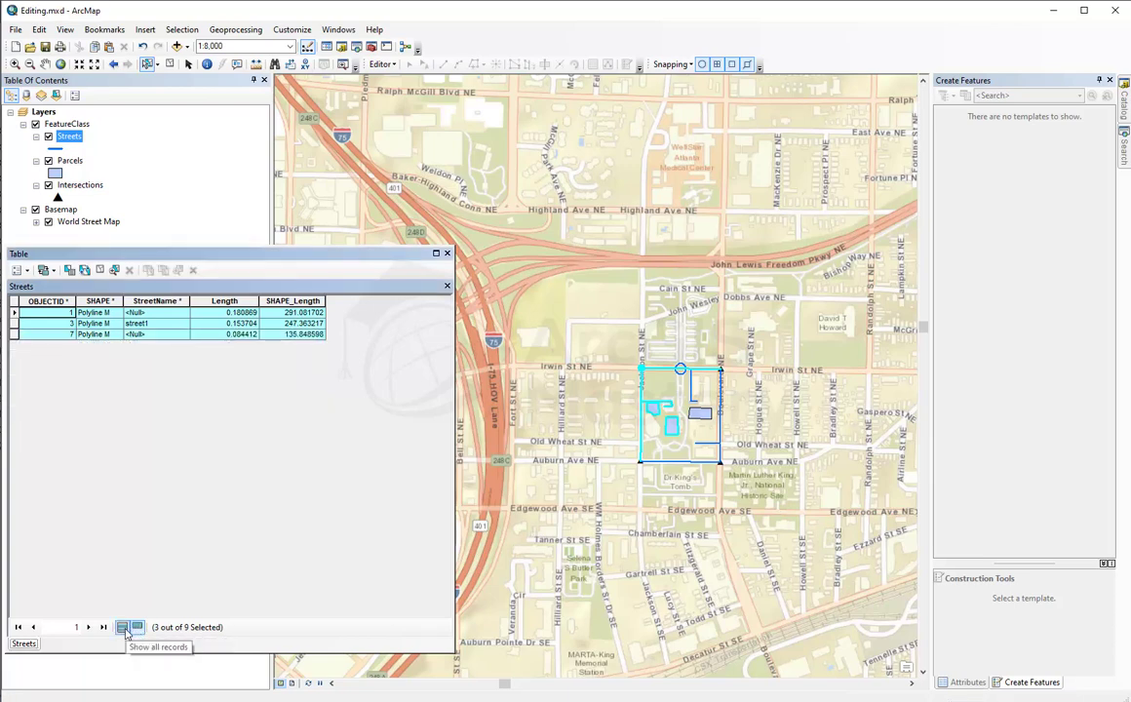
Show all nine street records, open the related Intersections table in its own tab, and widen the window
left_click(124, 629)
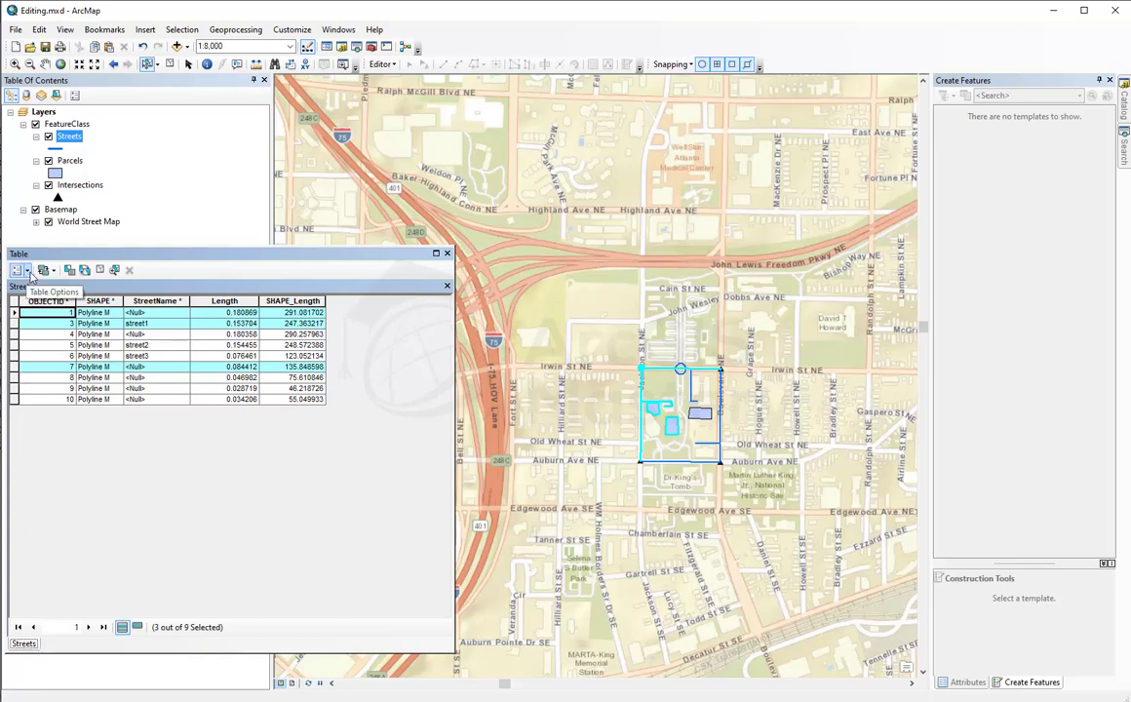
left_click(43, 270)
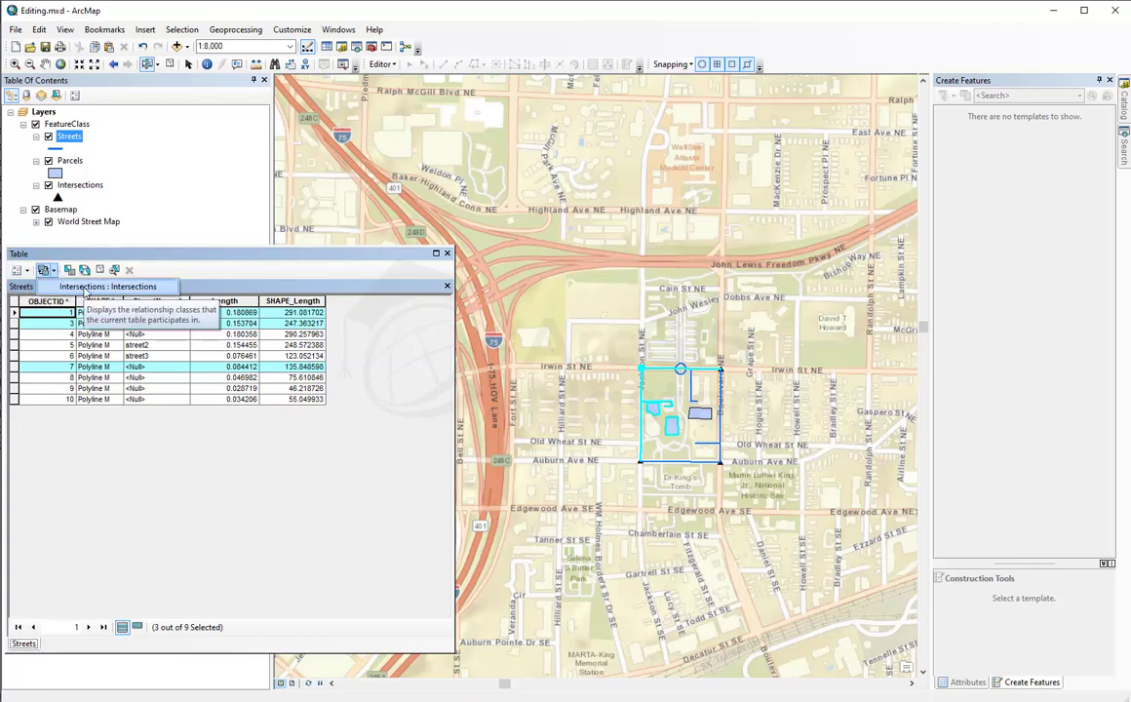
left_click(80, 286)
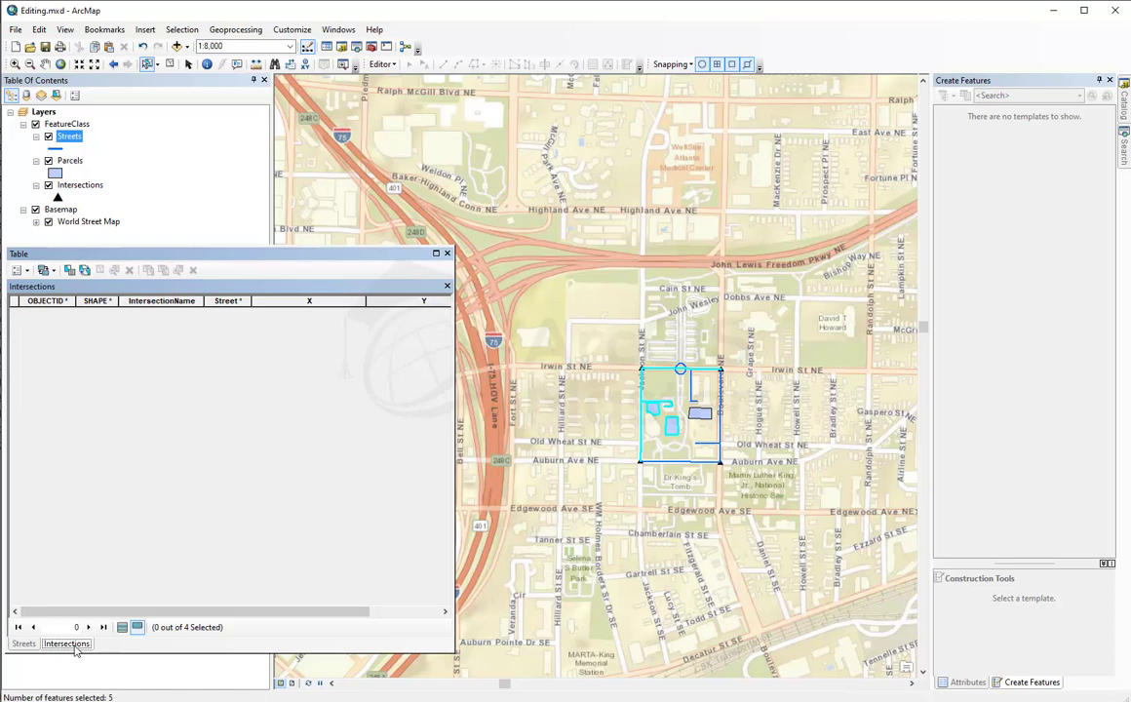
left_click(25, 644)
left_click(61, 644)
left_click(30, 644)
left_click(67, 644)
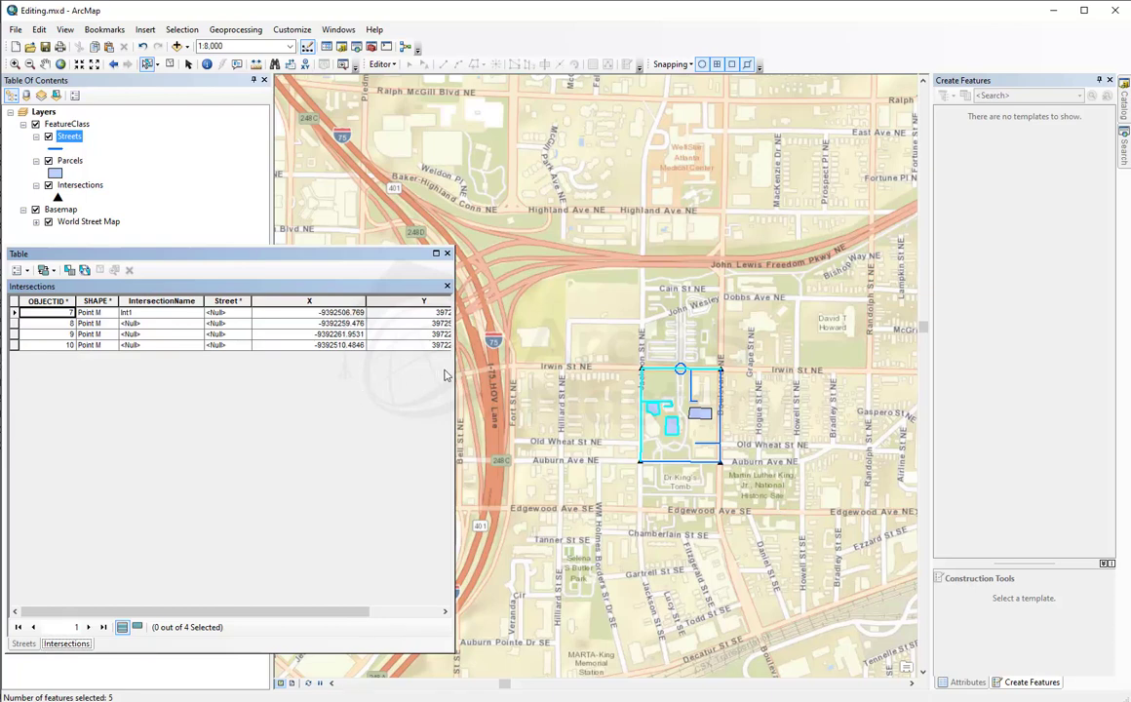
left_click_drag(453, 369, 524, 369)
Inspect the context options for the Intersections X column
left_click(327, 304)
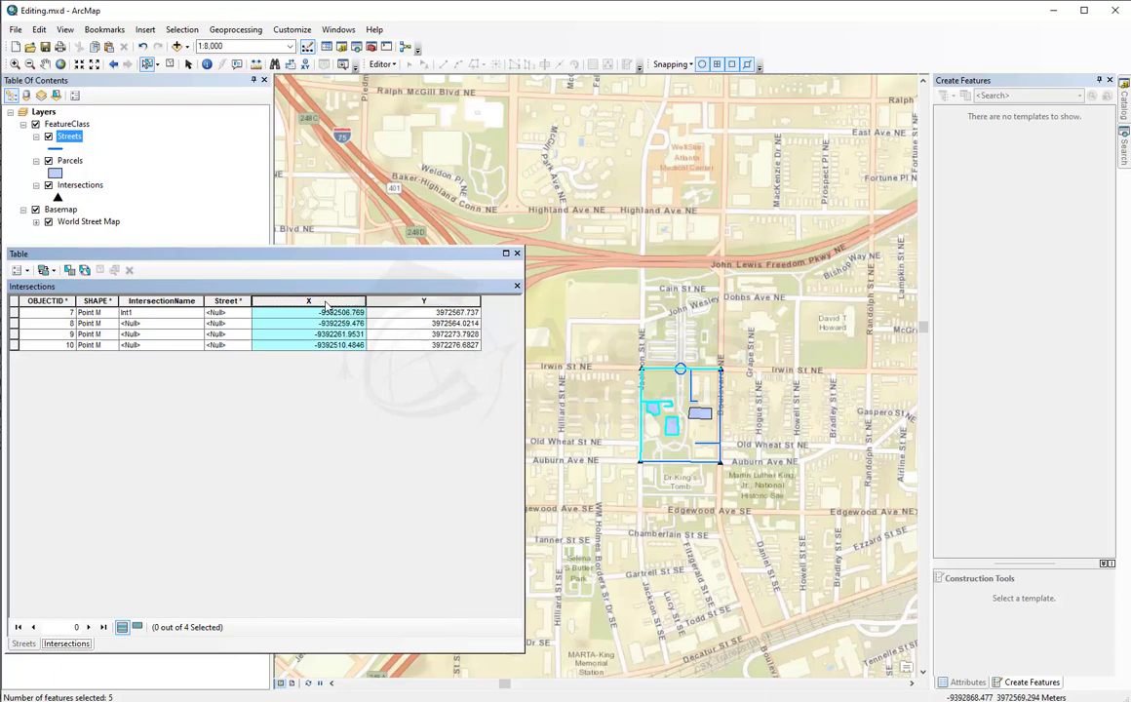
right_click(327, 306)
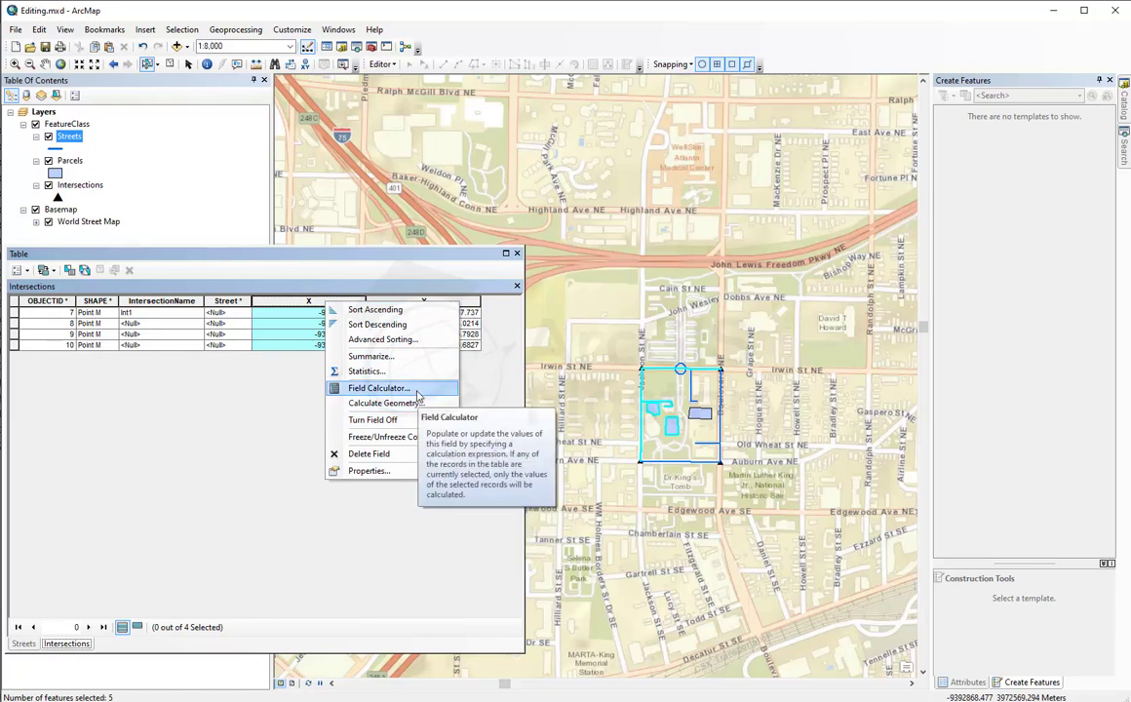
left_click(267, 396)
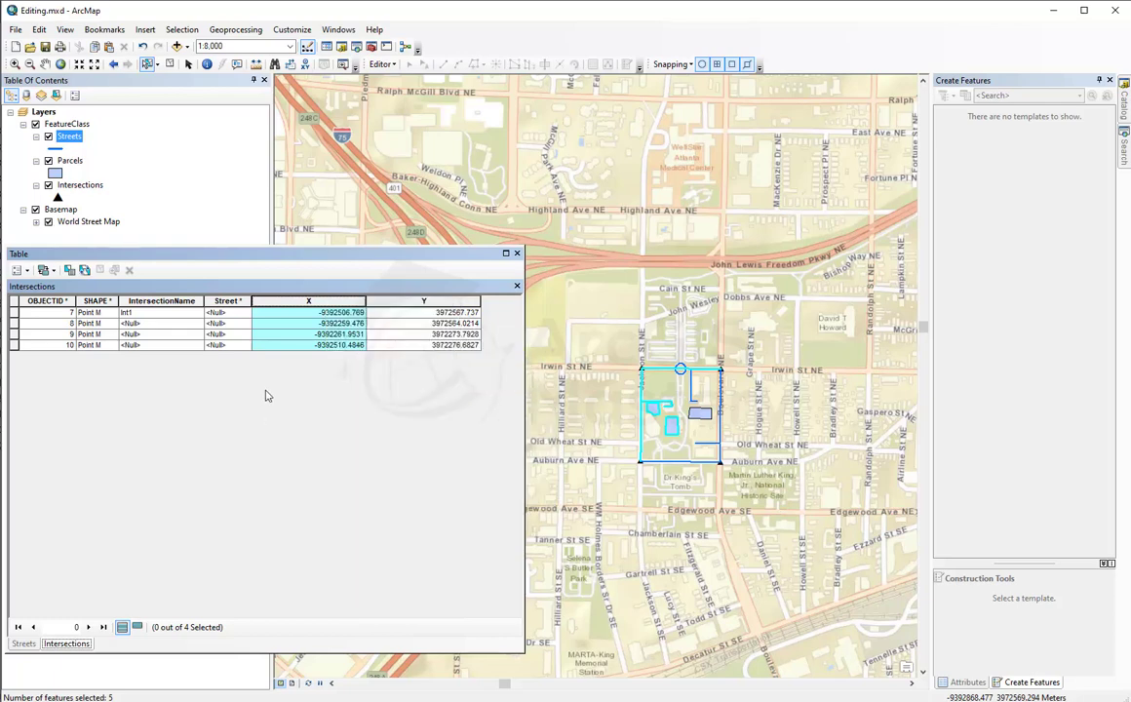
Calculate the Street field as OBJECTID, filling it with 7, 8, 9 and 10
left_click(221, 300)
right_click(221, 301)
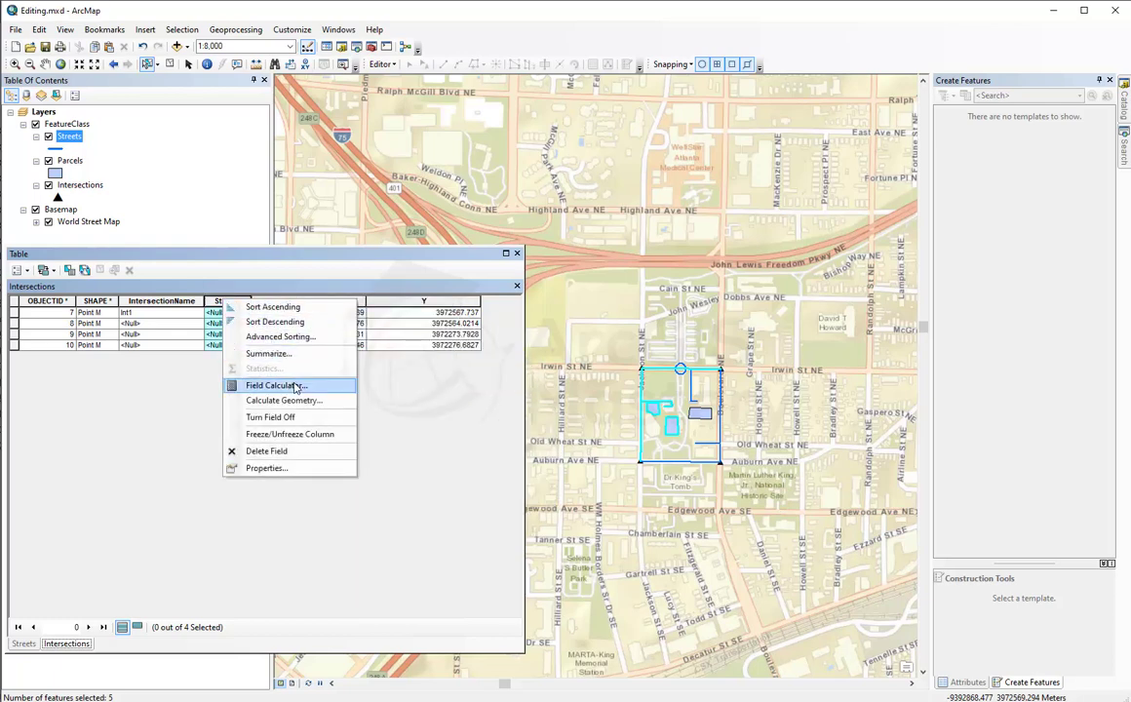
left_click(295, 386)
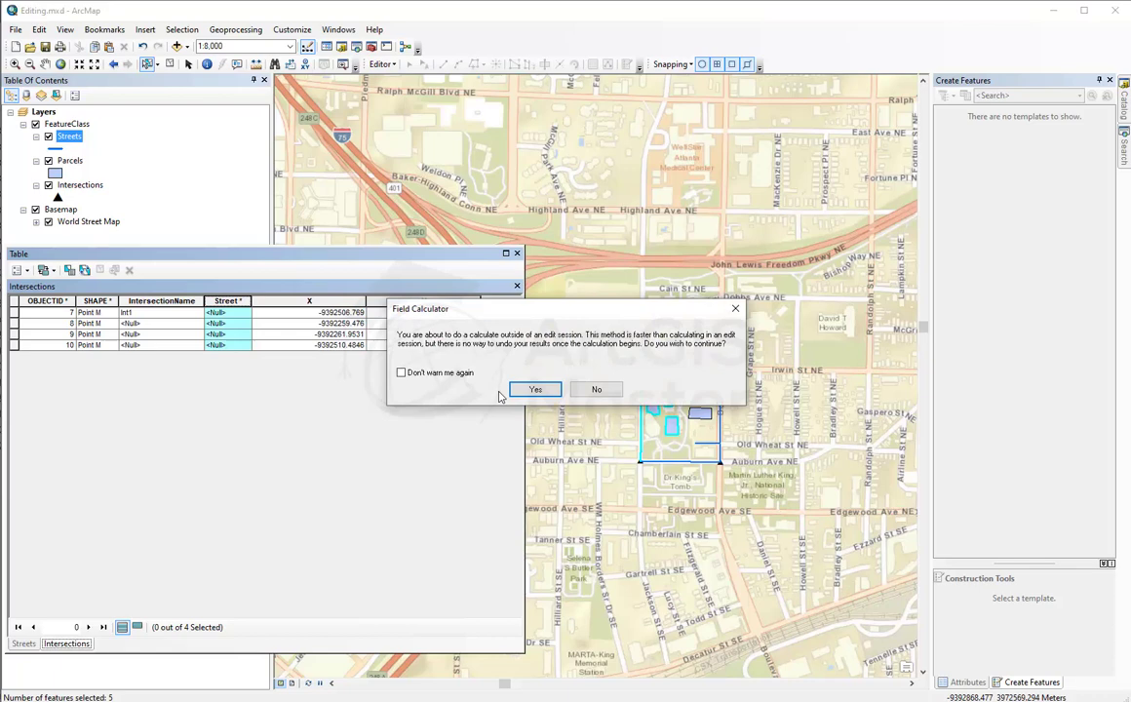
left_click(535, 391)
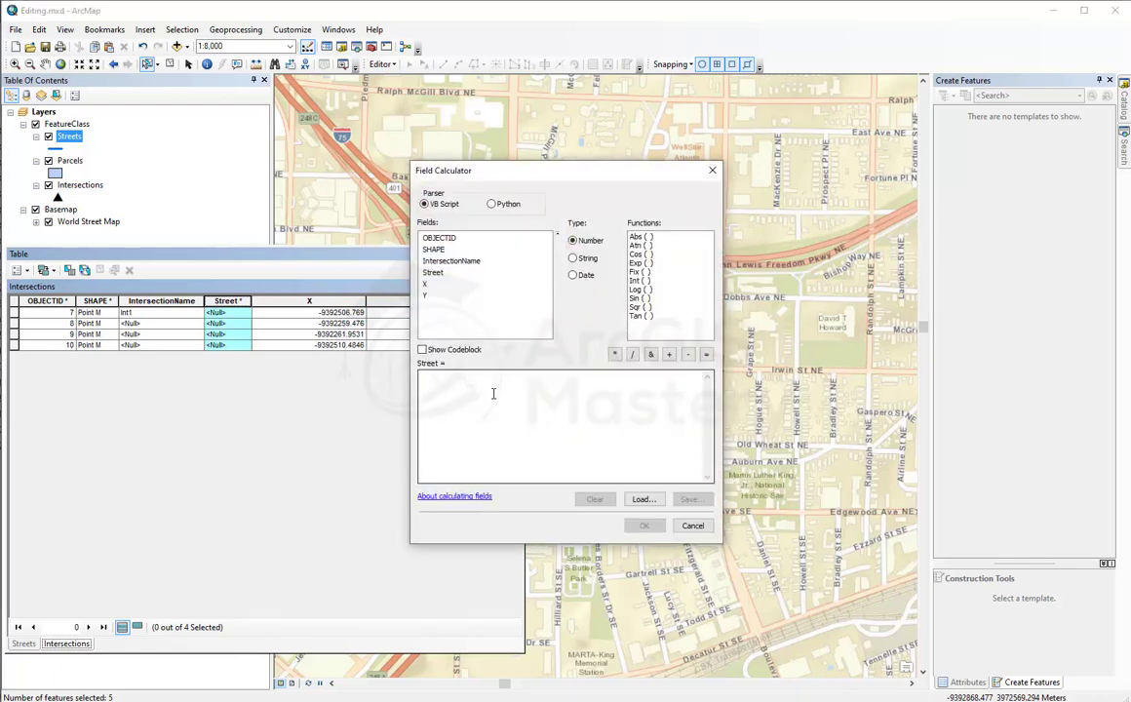
left_click(441, 240)
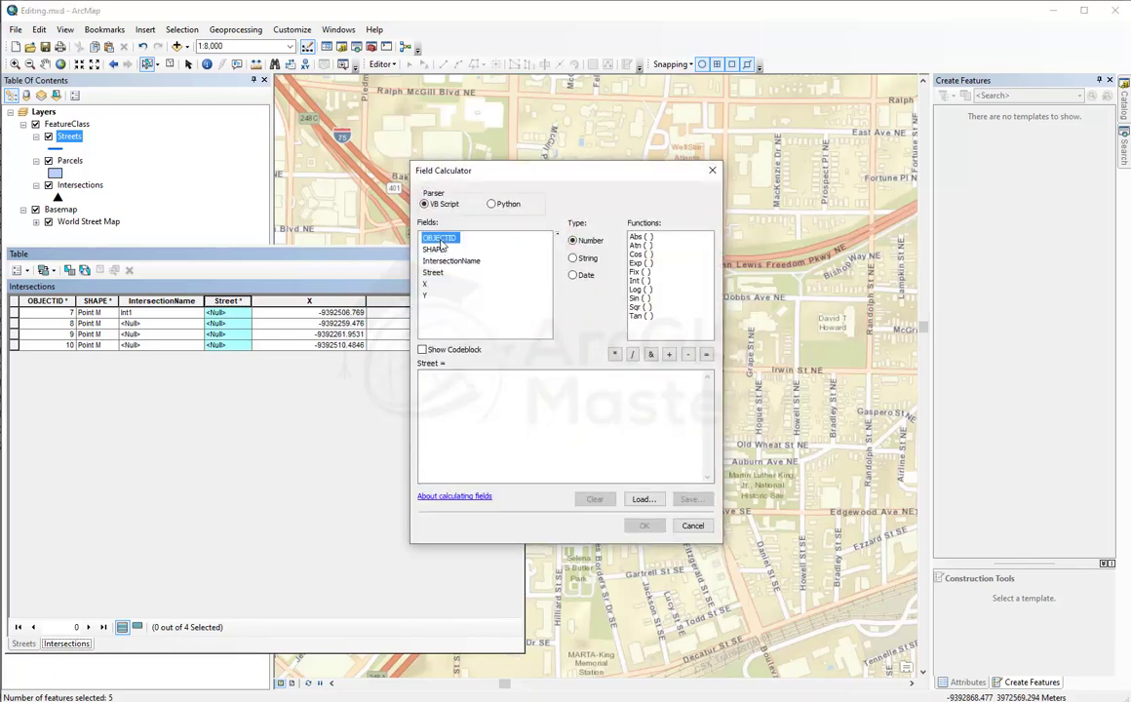
double_click(439, 238)
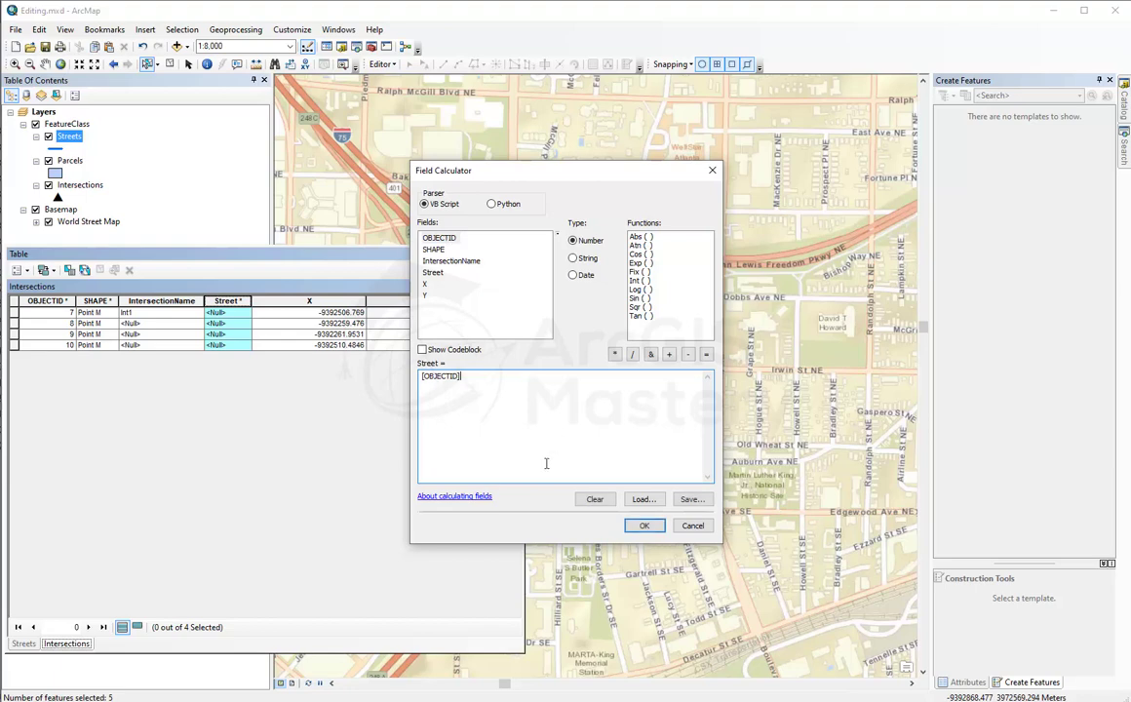
left_click(644, 526)
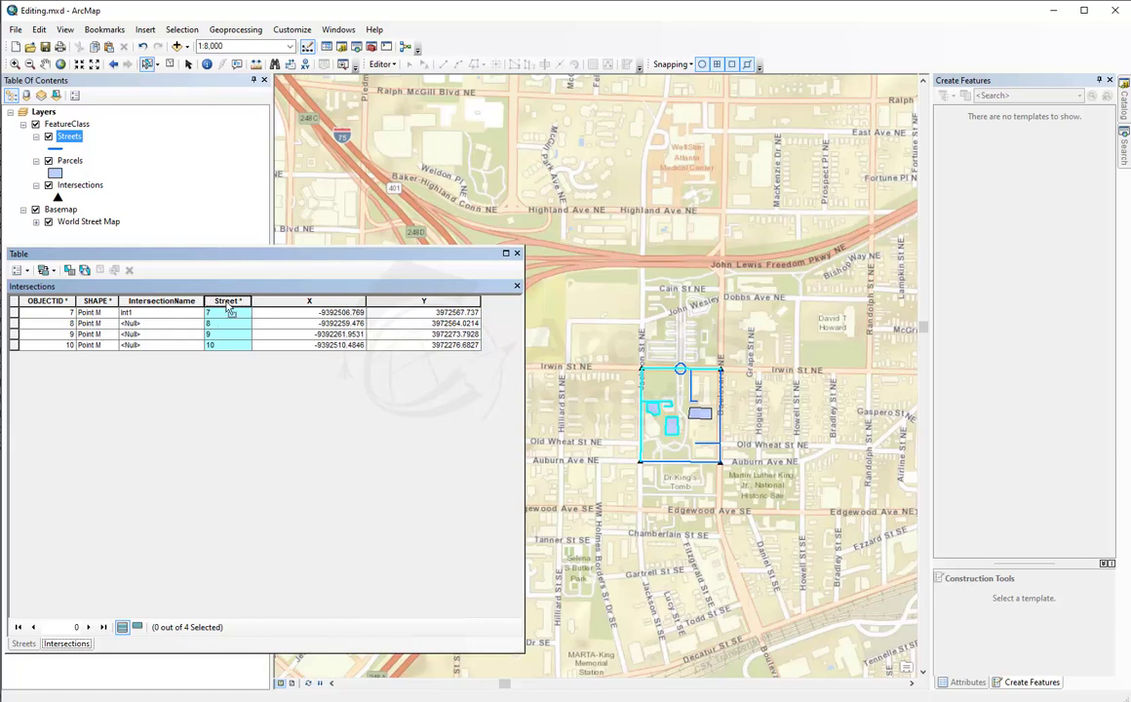
right_click(228, 303)
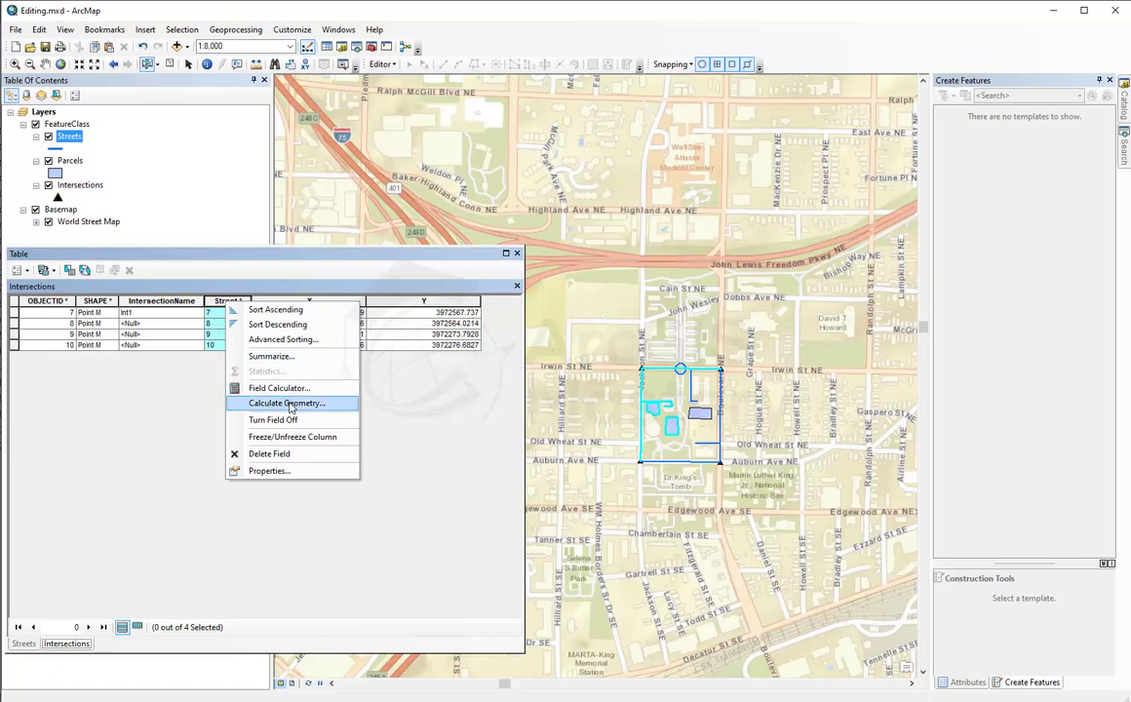
left_click(432, 380)
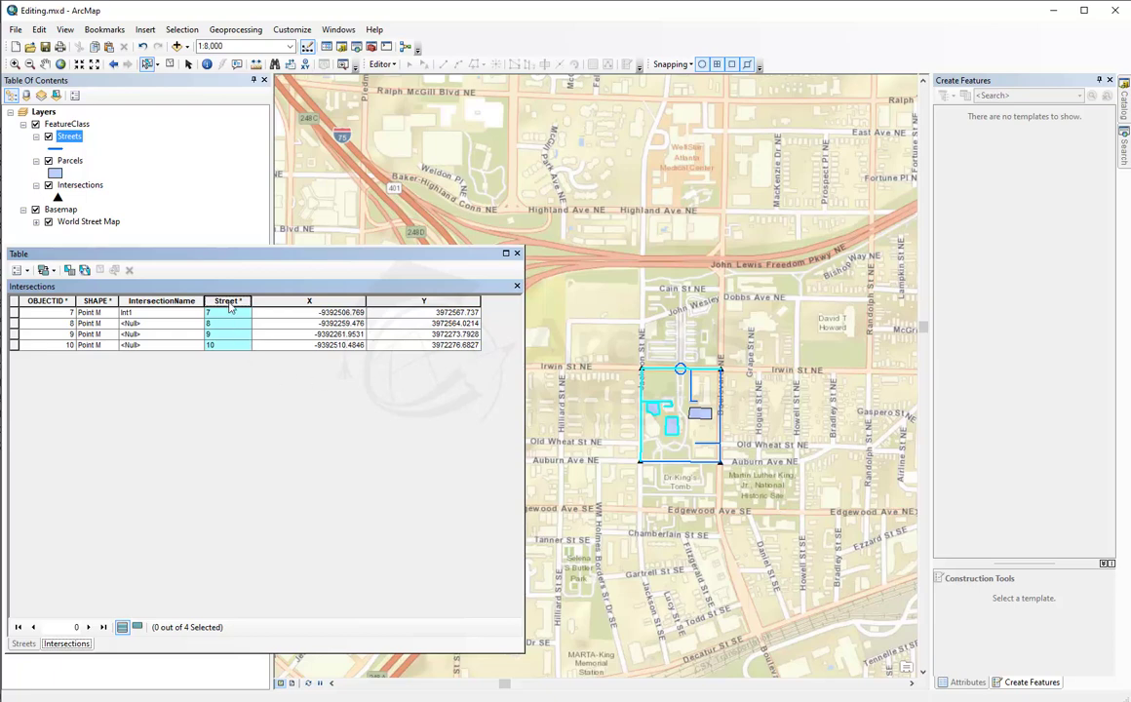
right_click(229, 305)
left_click(169, 372)
right_click(220, 302)
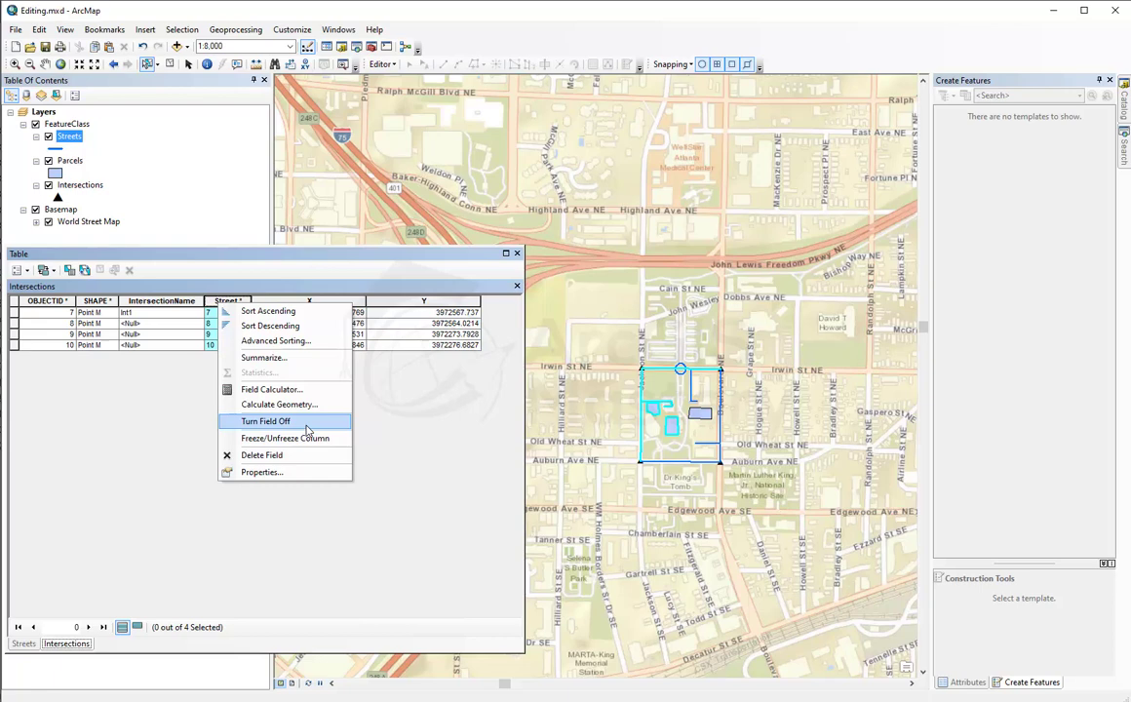
left_click(117, 355)
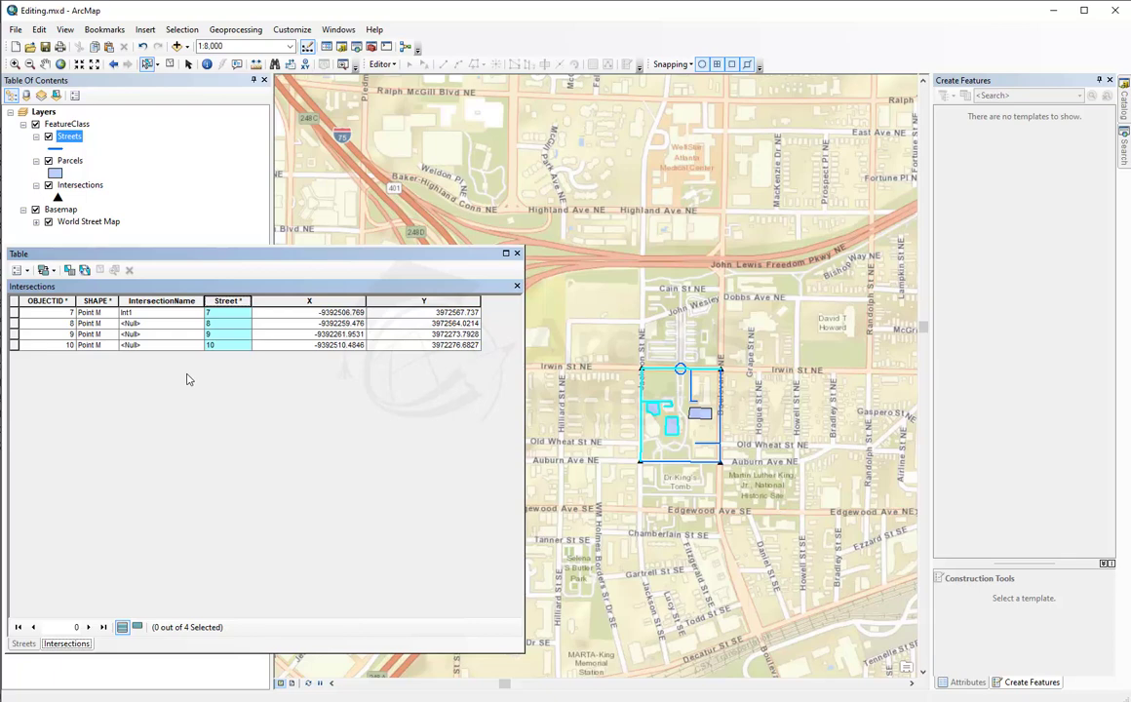
right_click(224, 302)
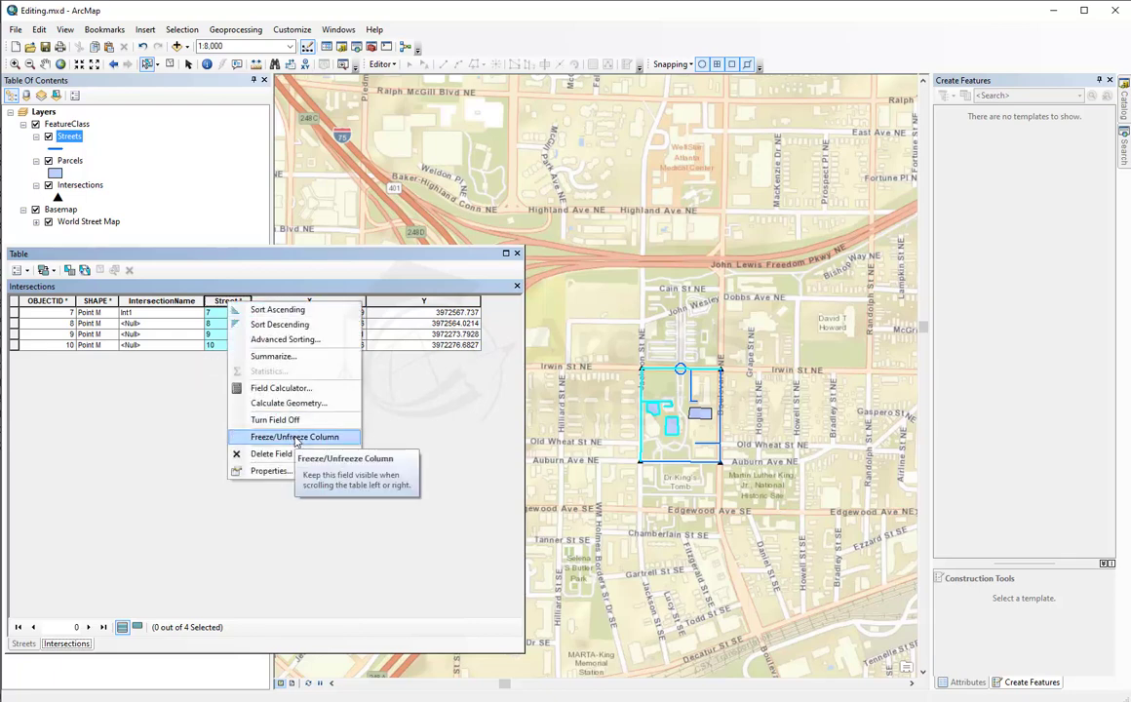
left_click(287, 472)
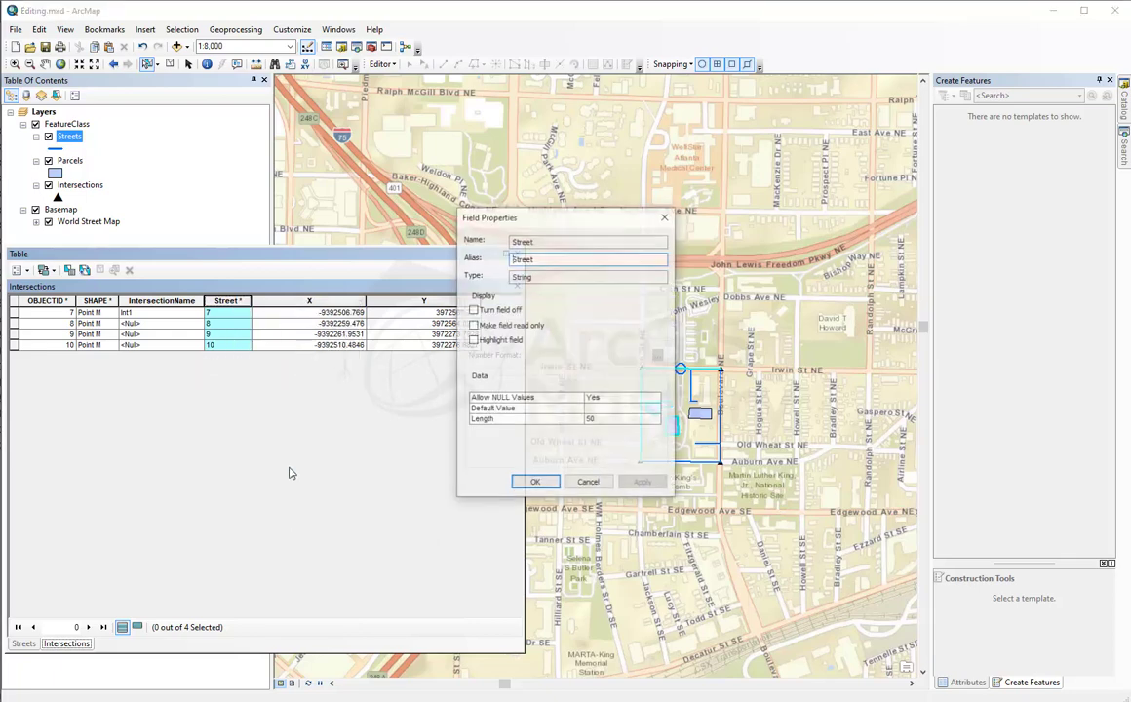
left_click(544, 258)
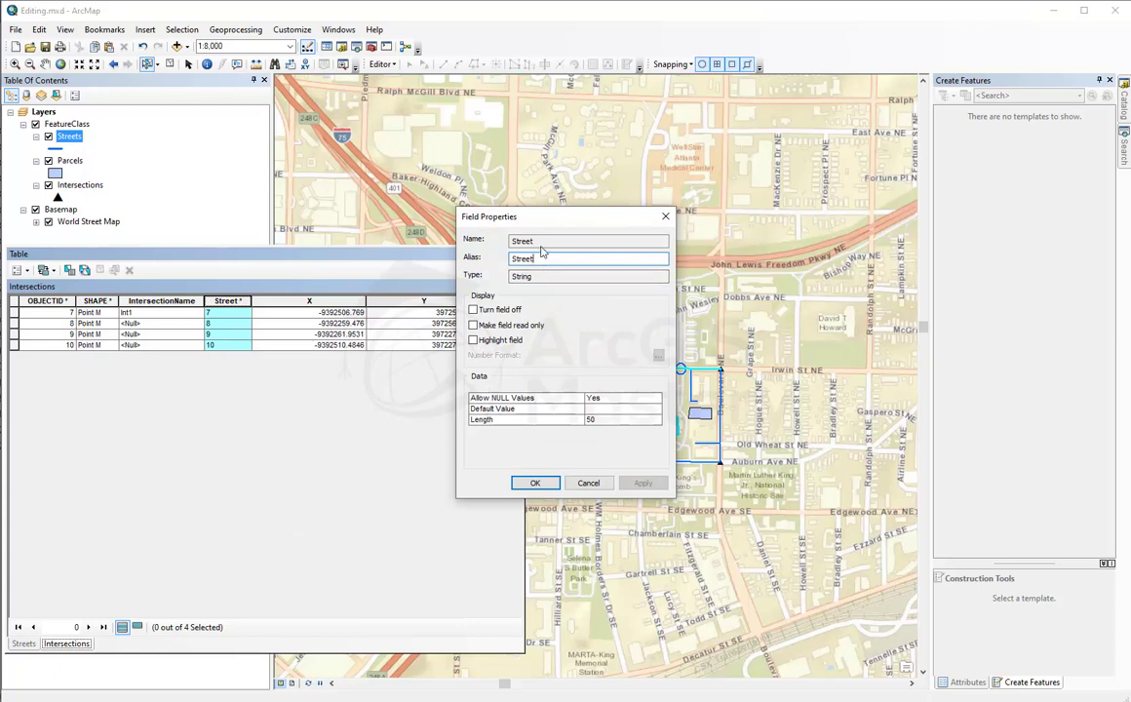
left_click(590, 484)
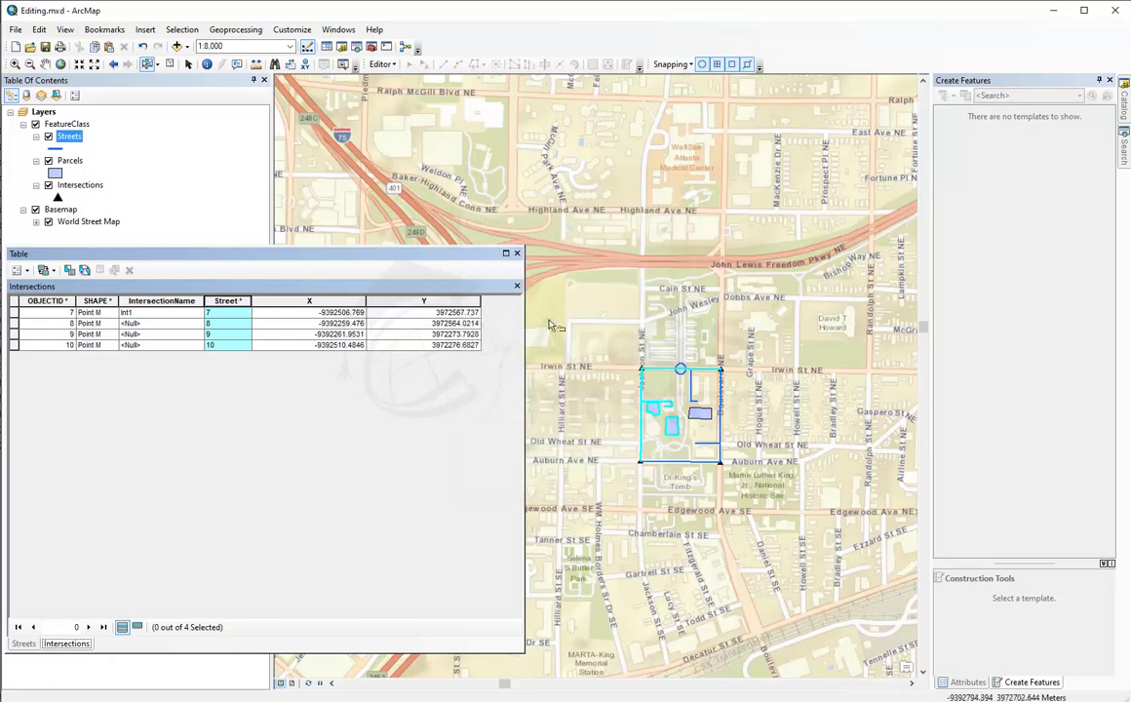
Close the table, zoom in, and try a box selection over the block before clearing it
left_click(518, 254)
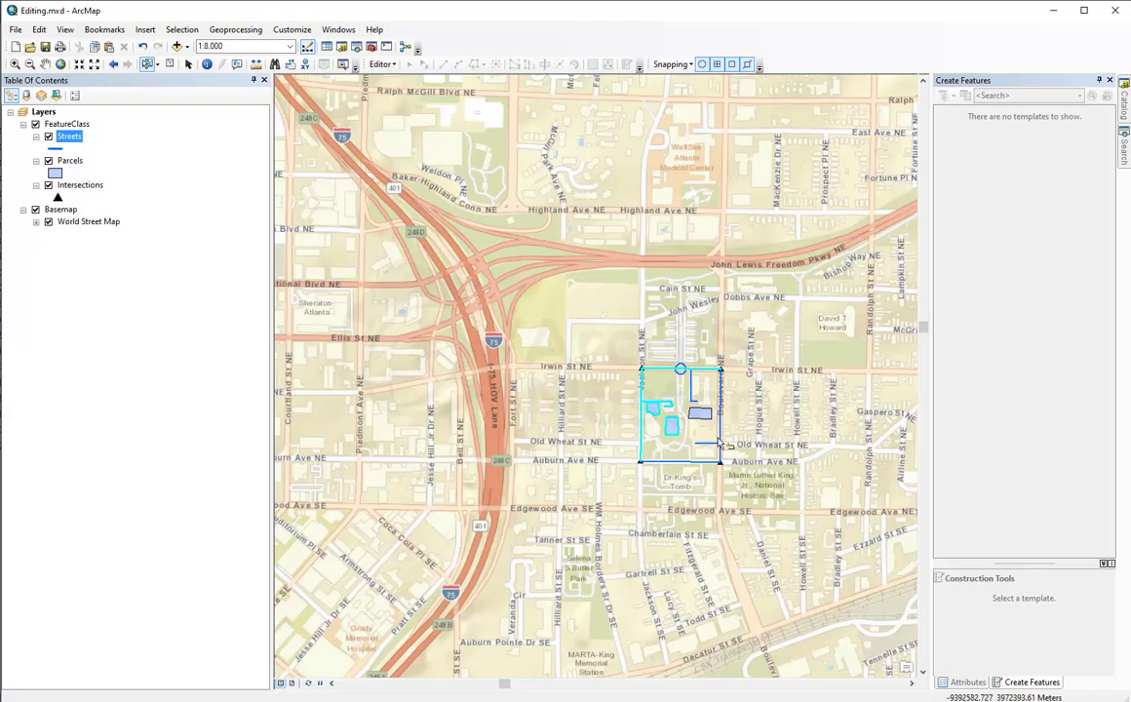
scroll(700, 414, "up", 5)
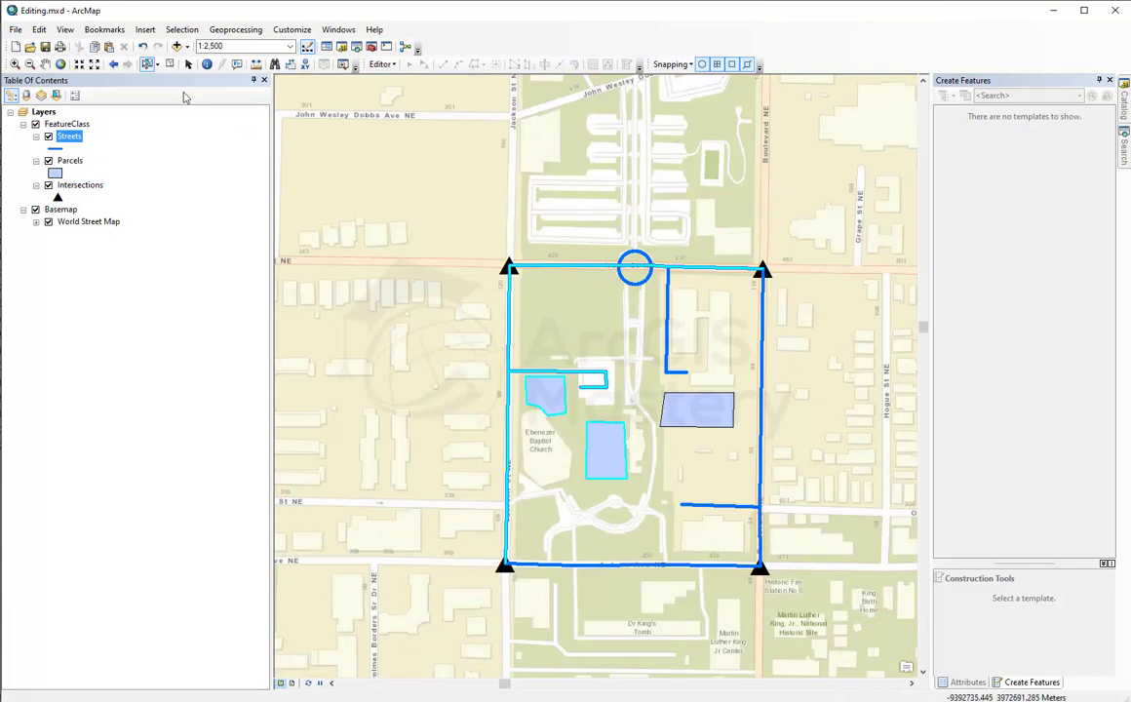
left_click(170, 64)
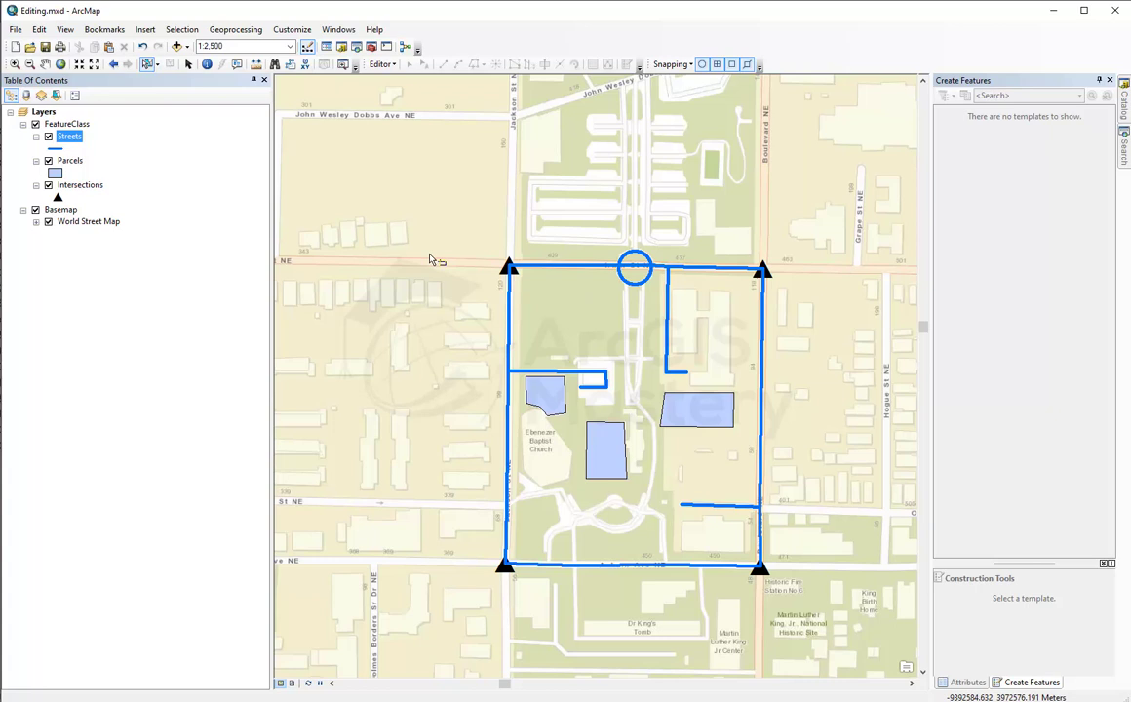
left_click_drag(426, 221, 818, 600)
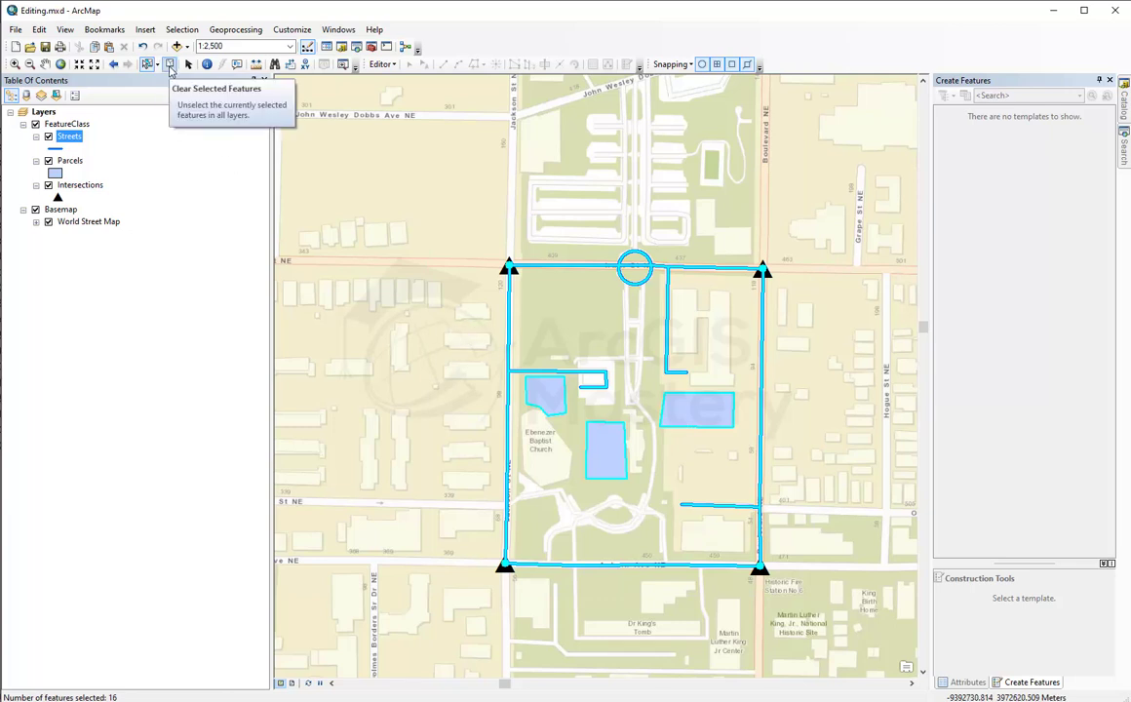
left_click(171, 65)
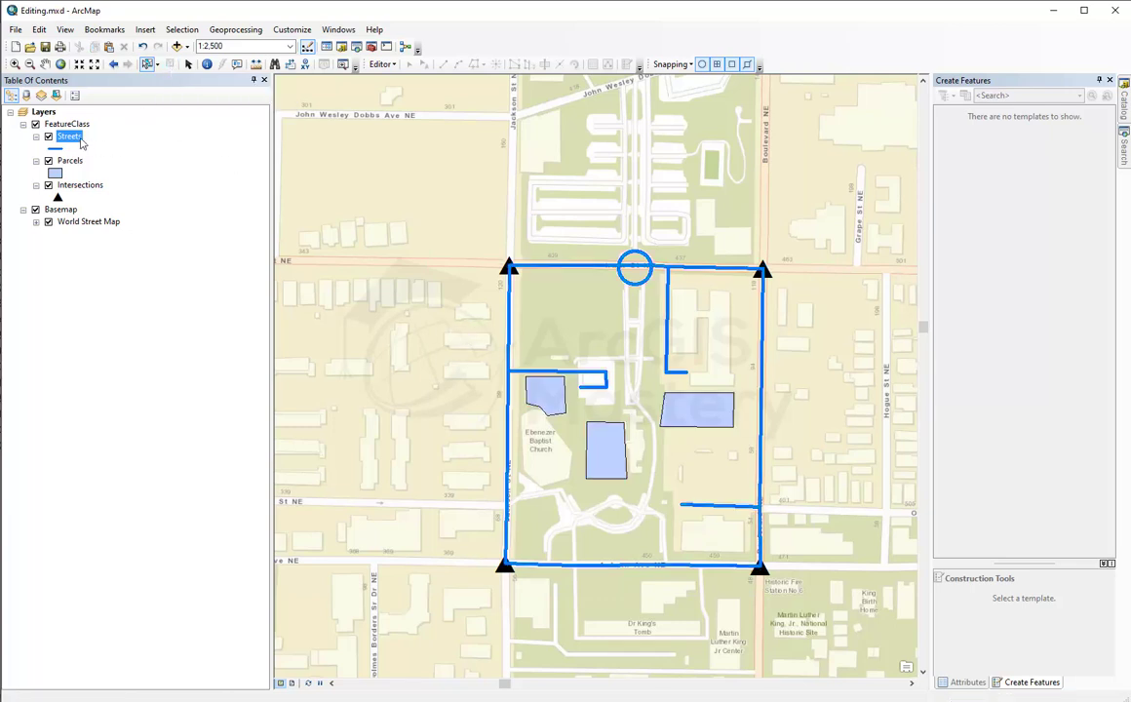
Make Streets the only selectable layer and box-select the nine streets around the block
right_click(77, 141)
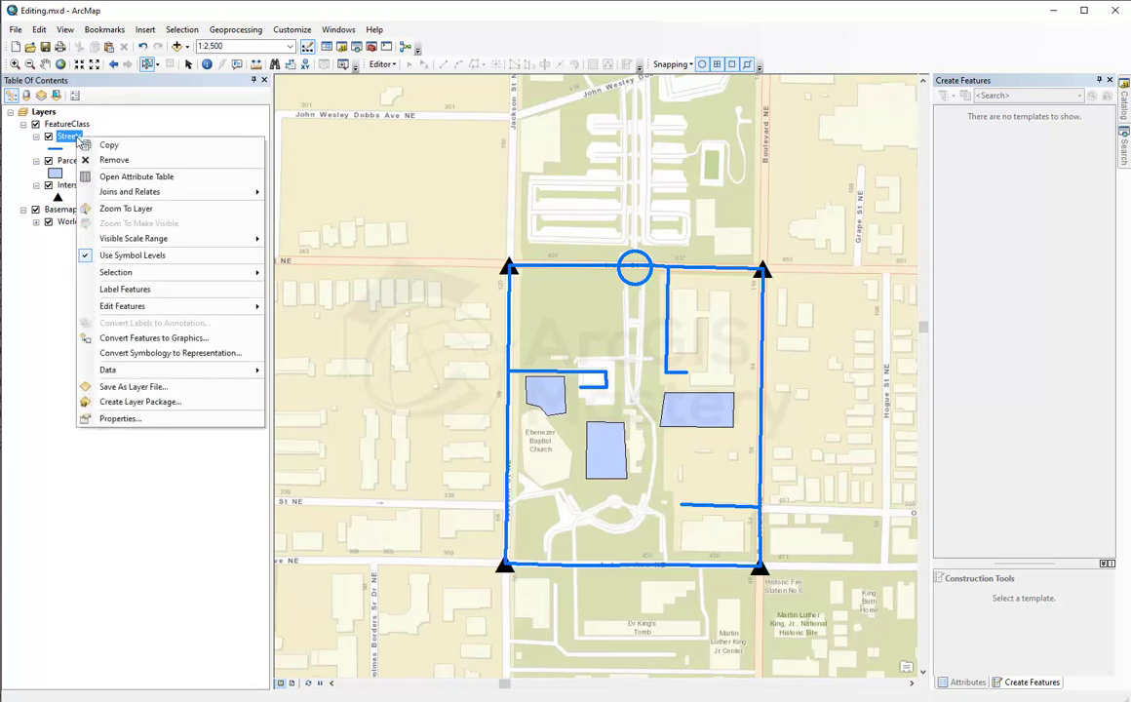
mouse_move(212, 278)
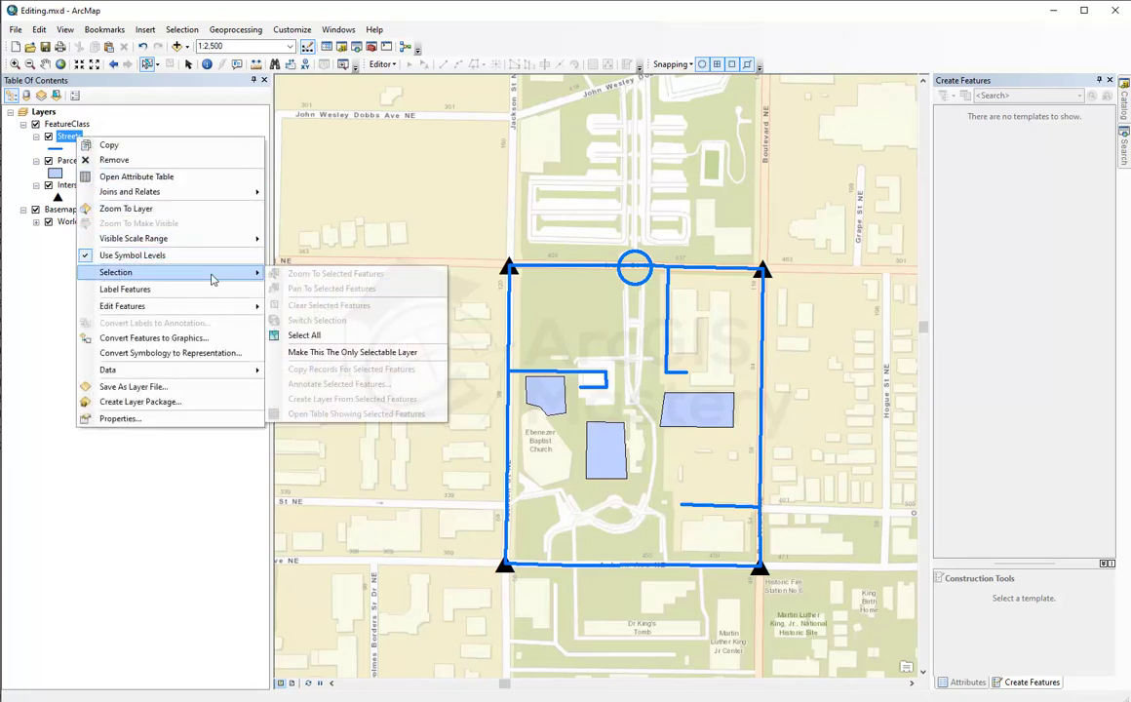
left_click(357, 353)
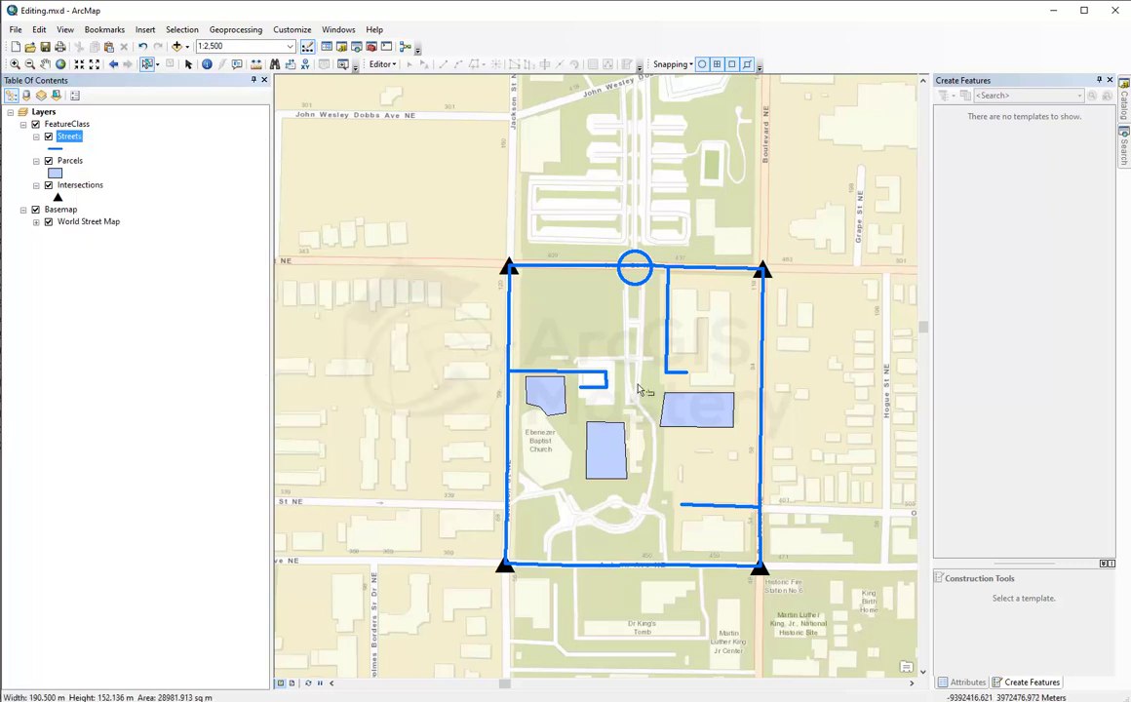
left_click_drag(406, 202, 820, 614)
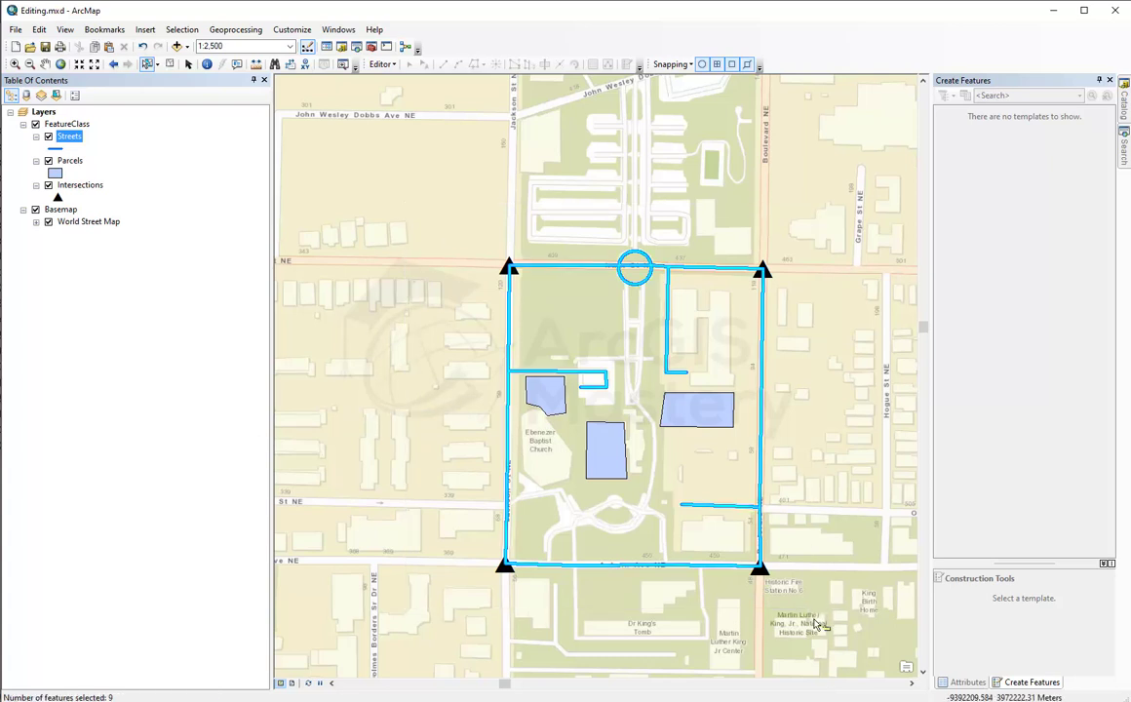
List layers by selection, re-enable Parcels and Intersections, and box-select 16 features over the block
left_click(43, 95)
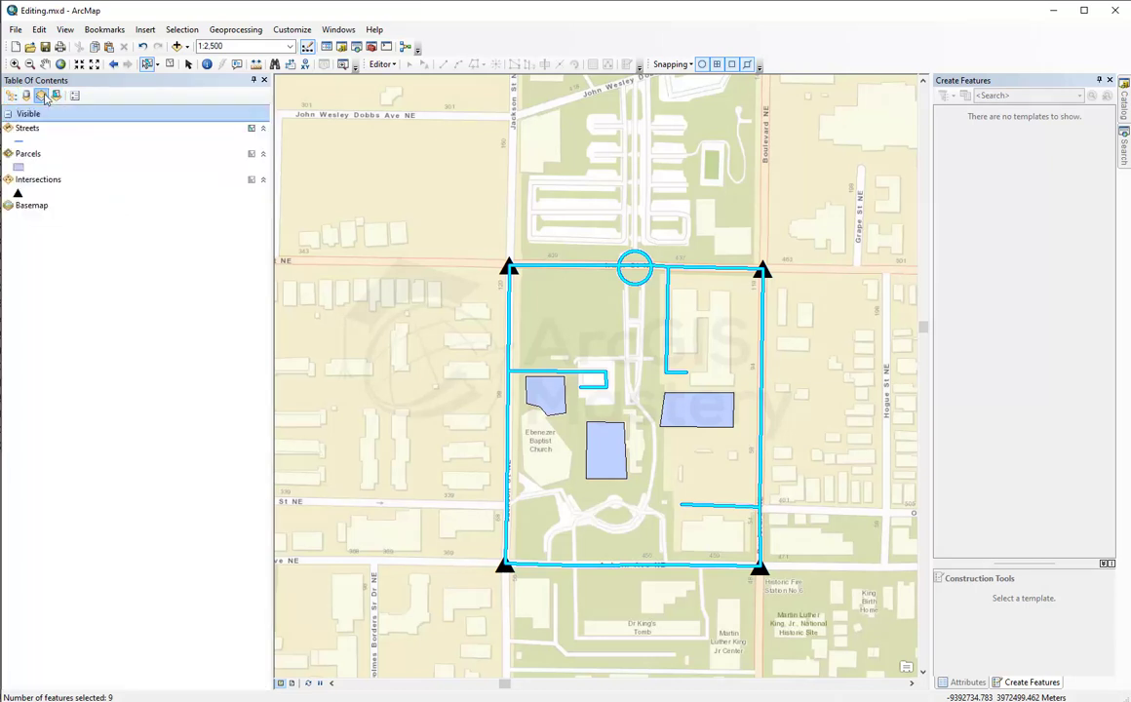
left_click(253, 158)
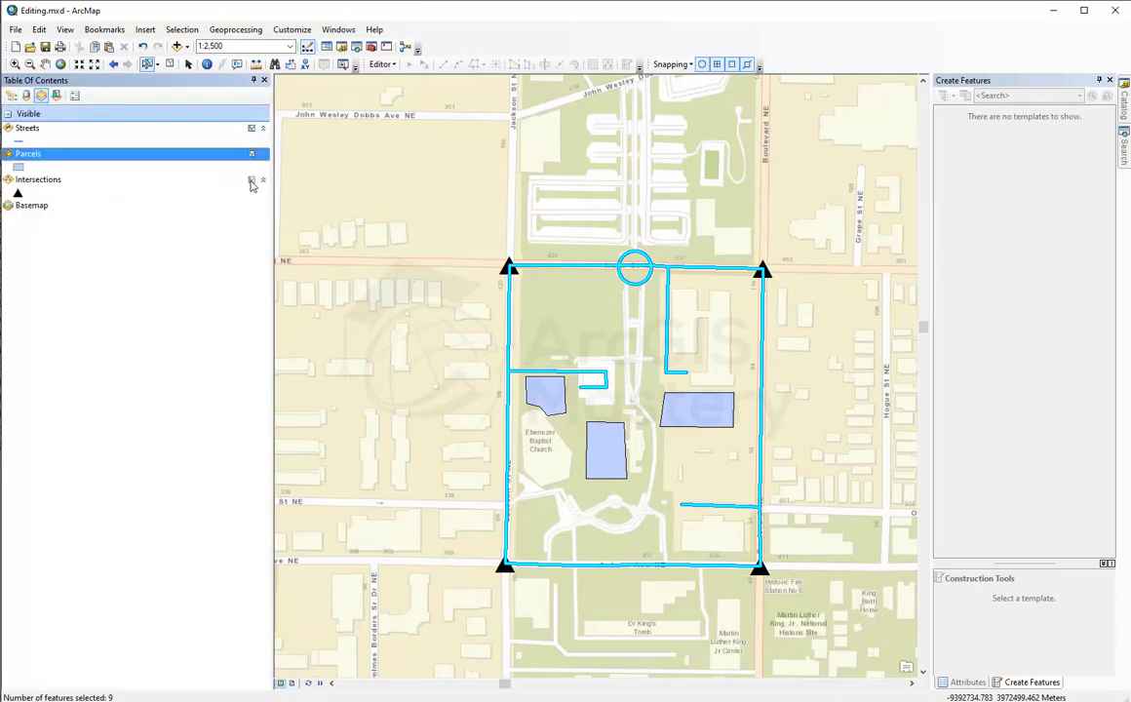
left_click(251, 181)
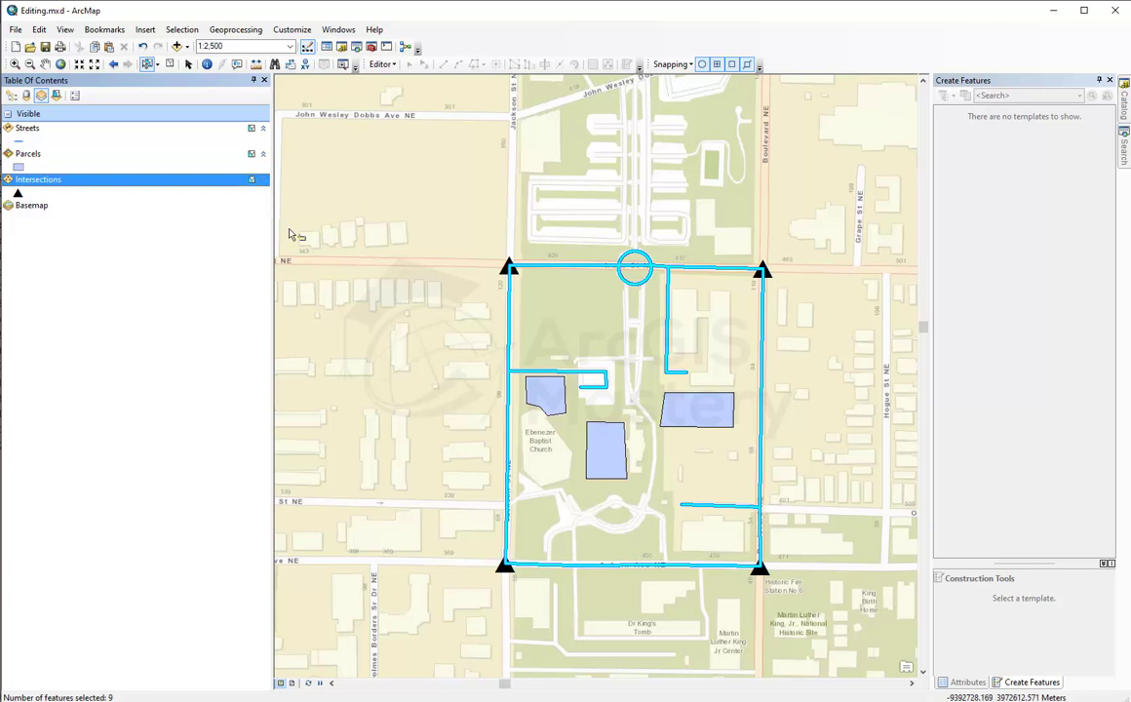
left_click_drag(456, 213, 772, 603)
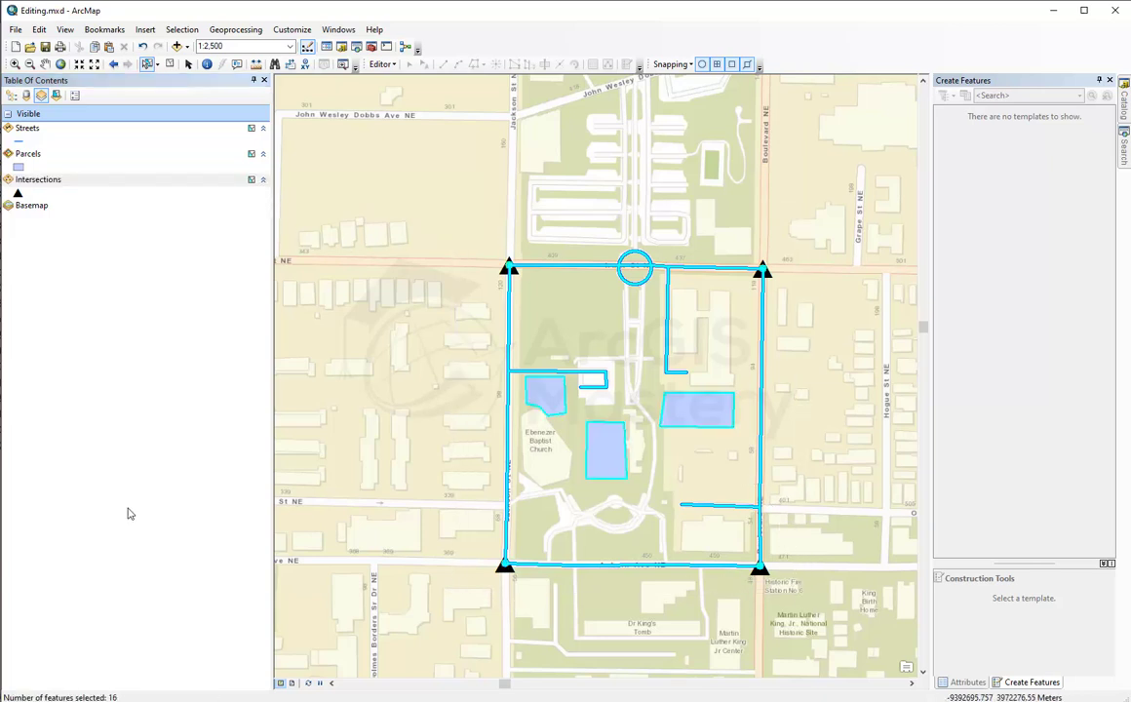
Restore the drawing-order list, clear the selection, and select five streets with a polygon
left_click(12, 94)
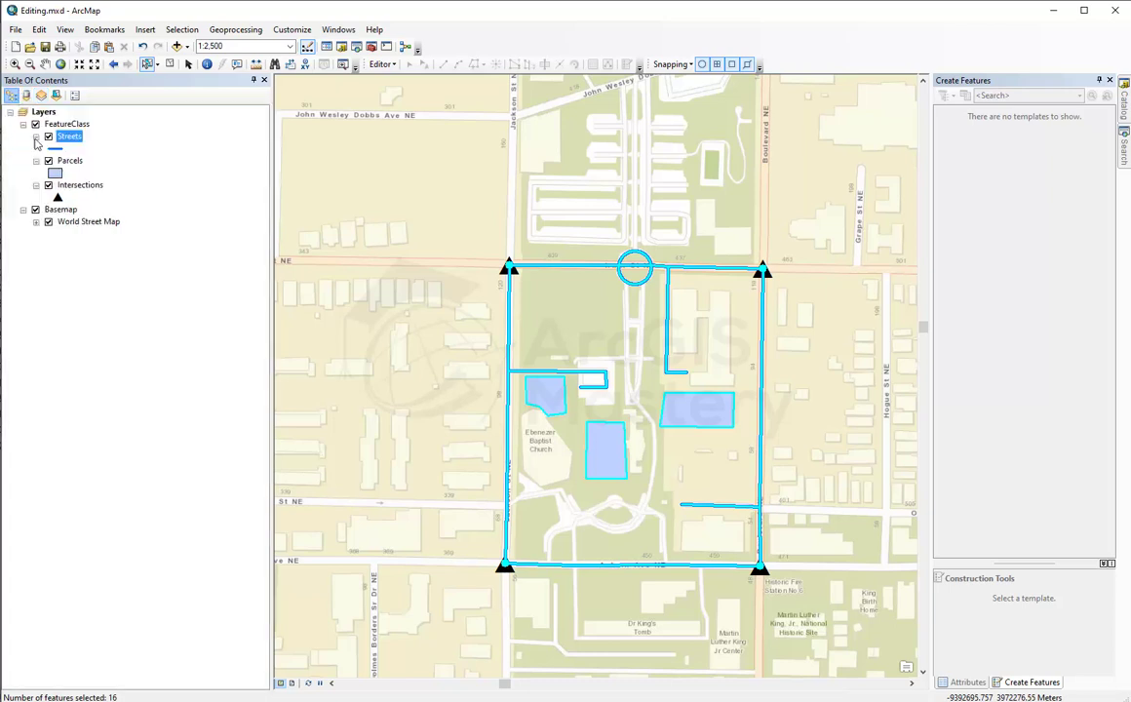
left_click(170, 65)
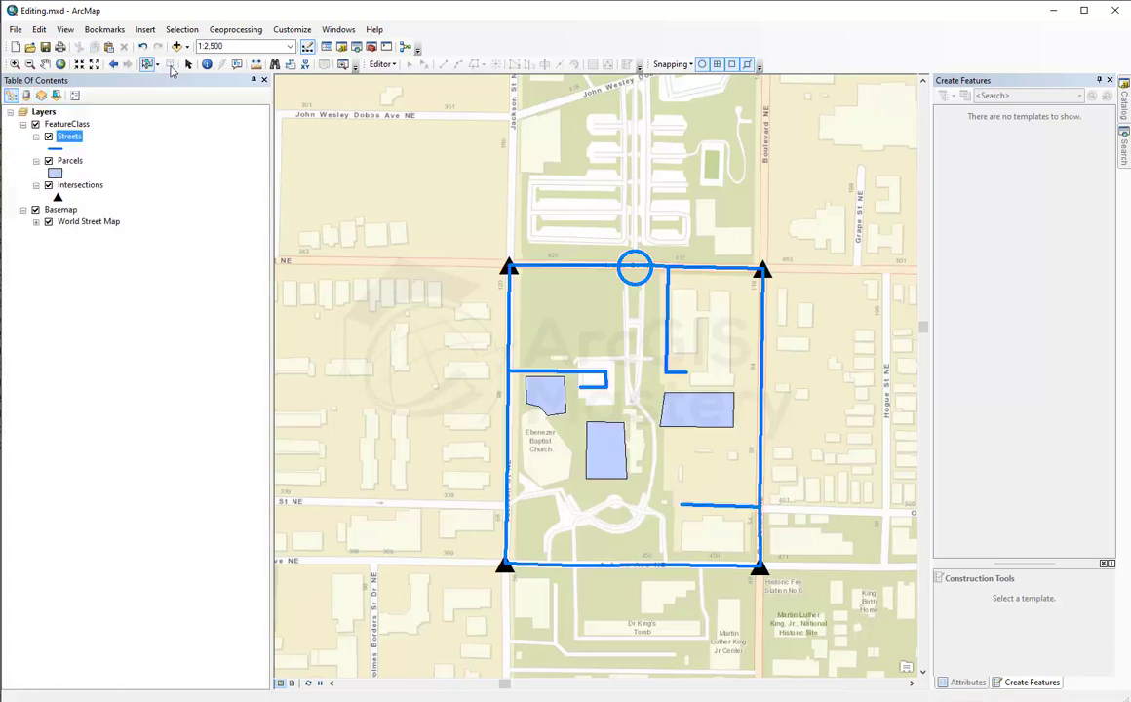
left_click(157, 65)
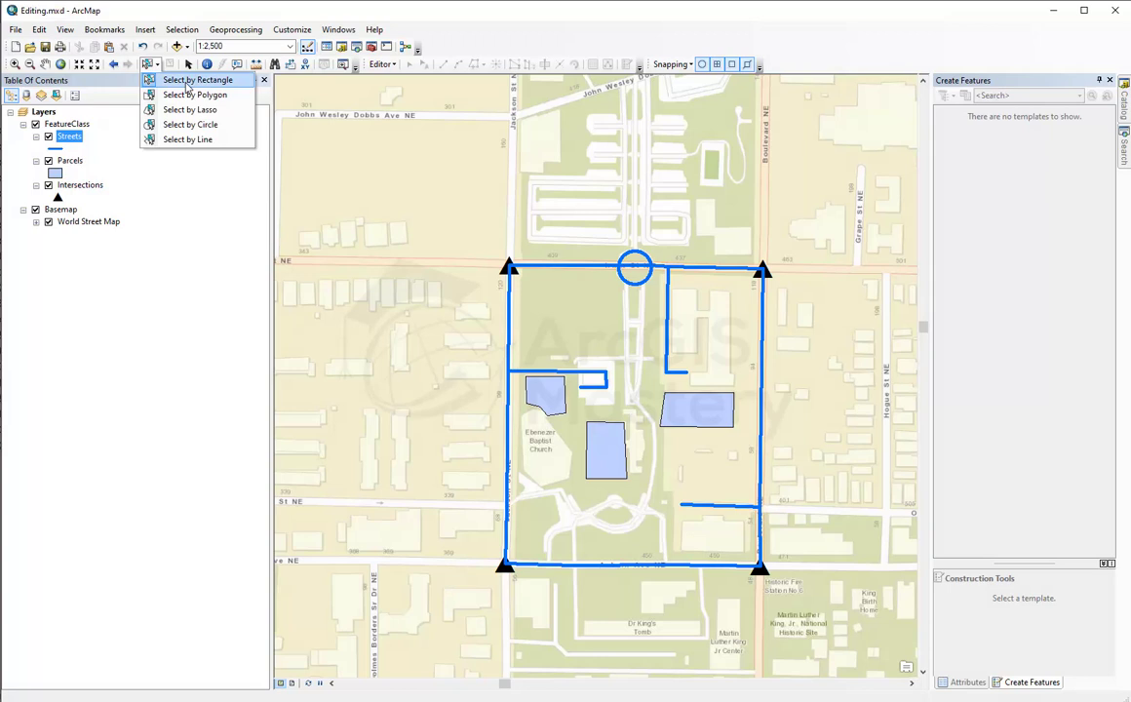
left_click(191, 94)
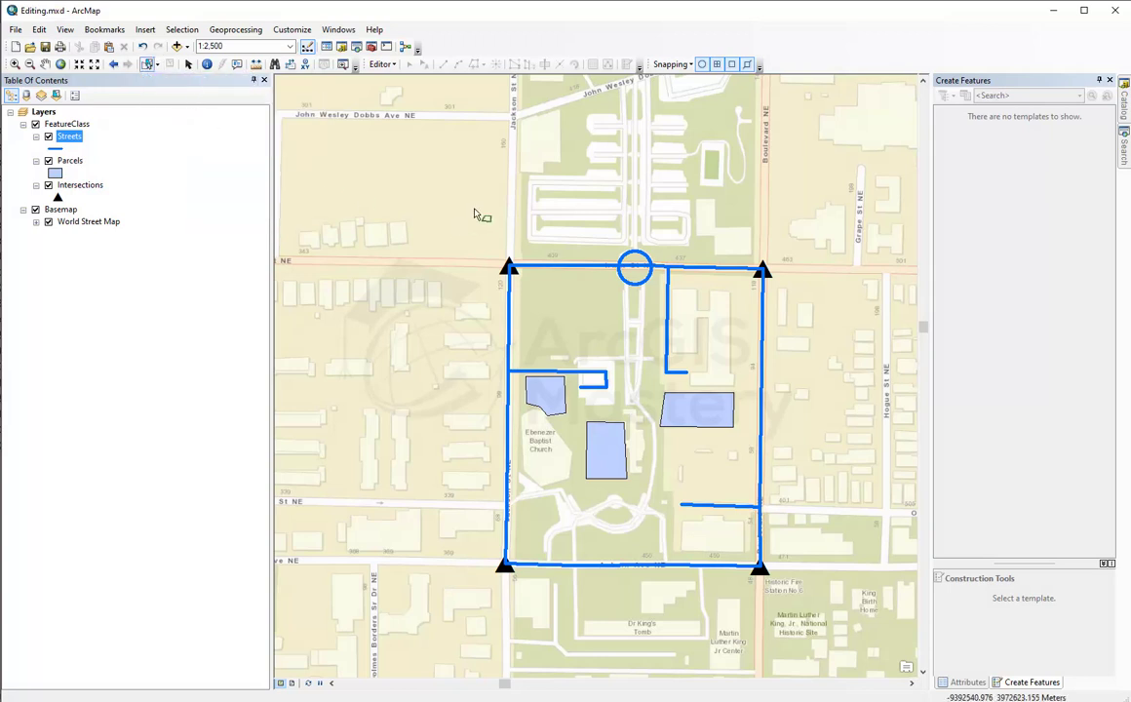
left_click(429, 192)
left_click(629, 237)
left_click(537, 322)
double_click(437, 342)
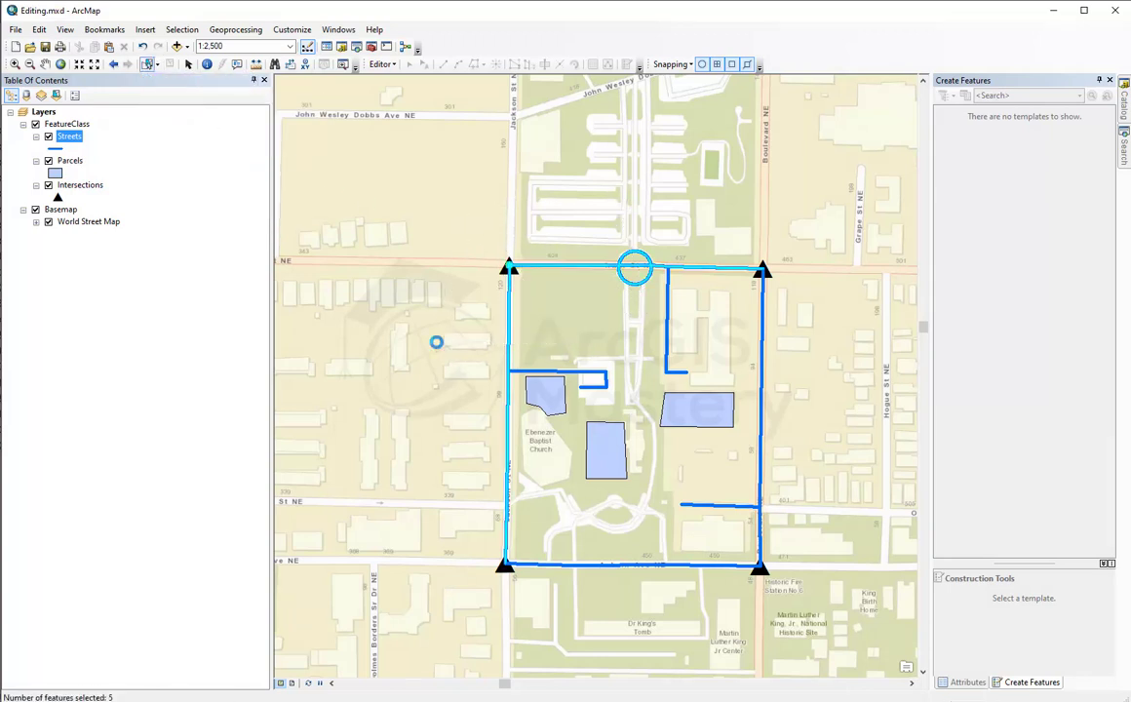
Select streets with a freehand lasso outline
left_click(154, 65)
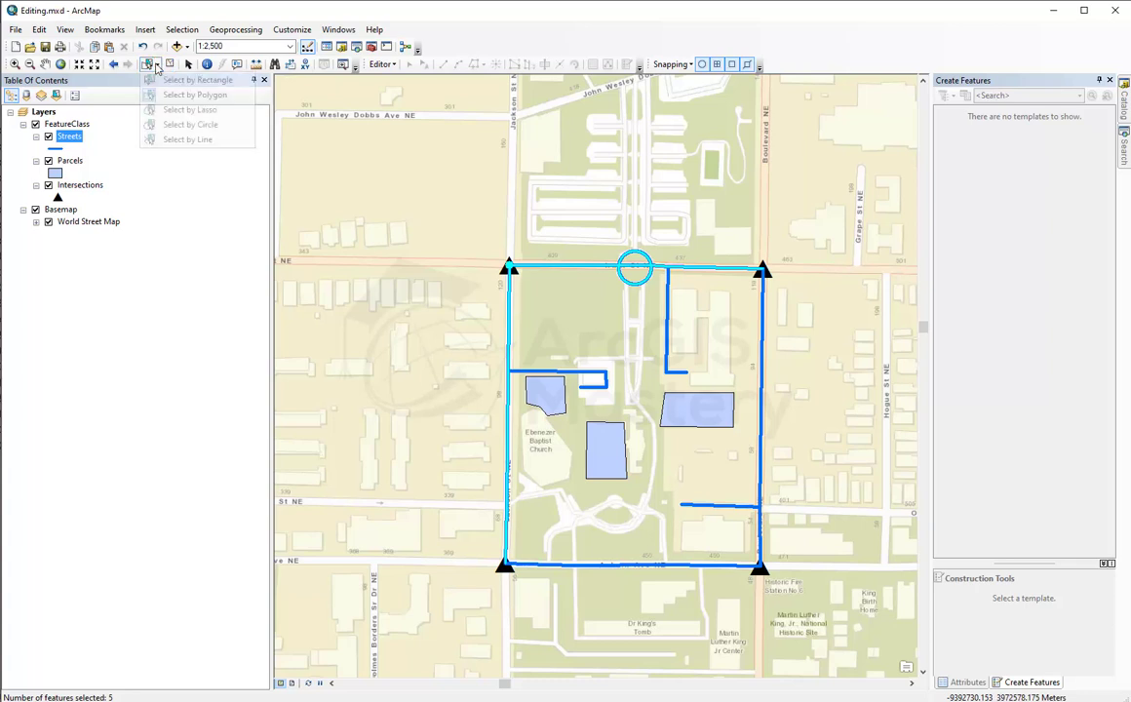
left_click(190, 111)
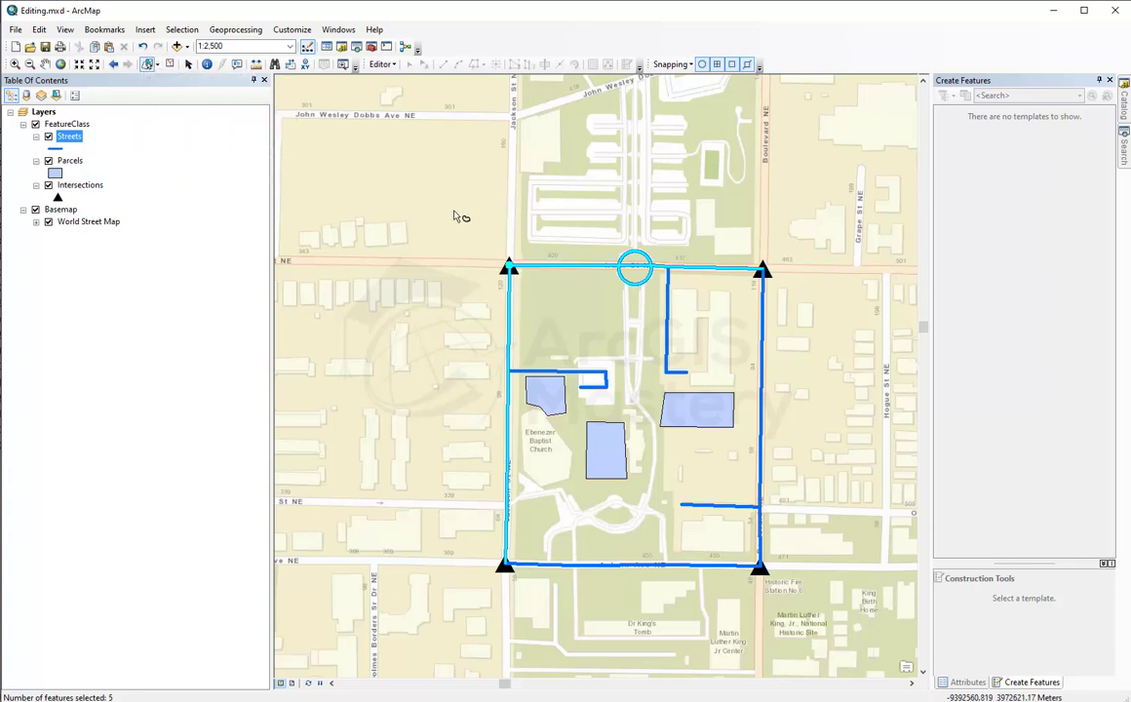
mouse_move(415, 195)
left_mouse_down()
mouse_move(615, 263)
mouse_move(535, 293)
mouse_move(561, 359)
mouse_move(493, 532)
mouse_move(389, 383)
mouse_move(417, 322)
left_mouse_up()
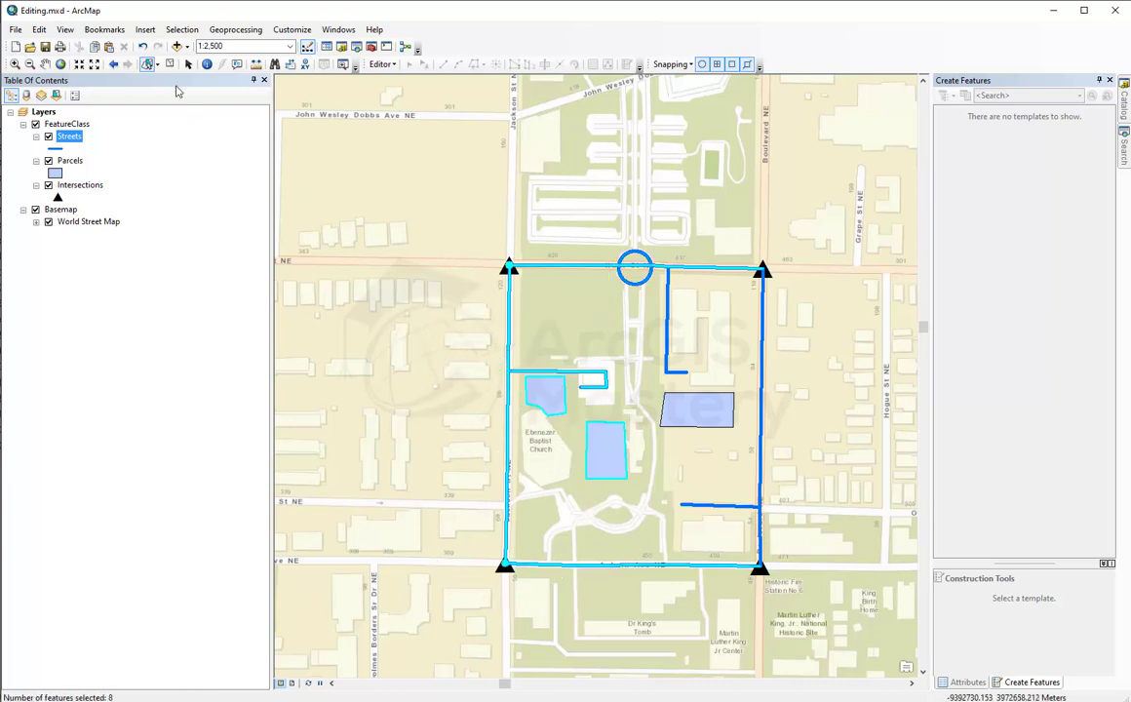
Select by drawn lines, ending with a parcel and two streets selected
left_click(153, 65)
left_click(183, 141)
left_click(427, 194)
double_click(802, 609)
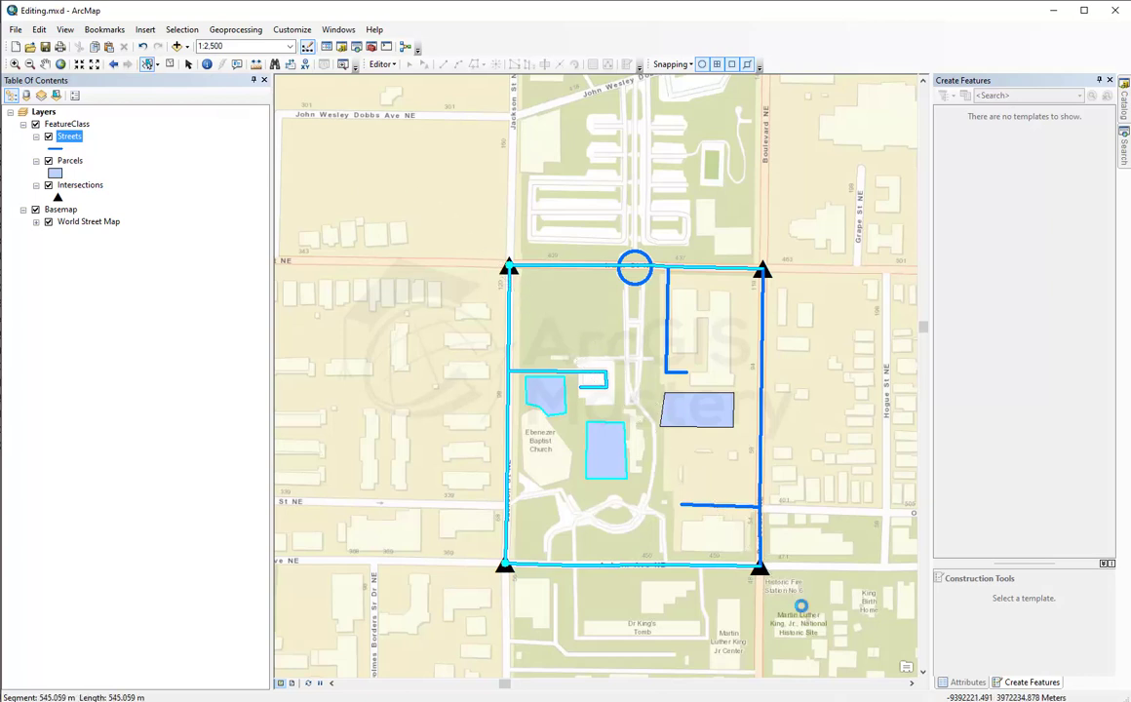
left_click(422, 484)
double_click(355, 438)
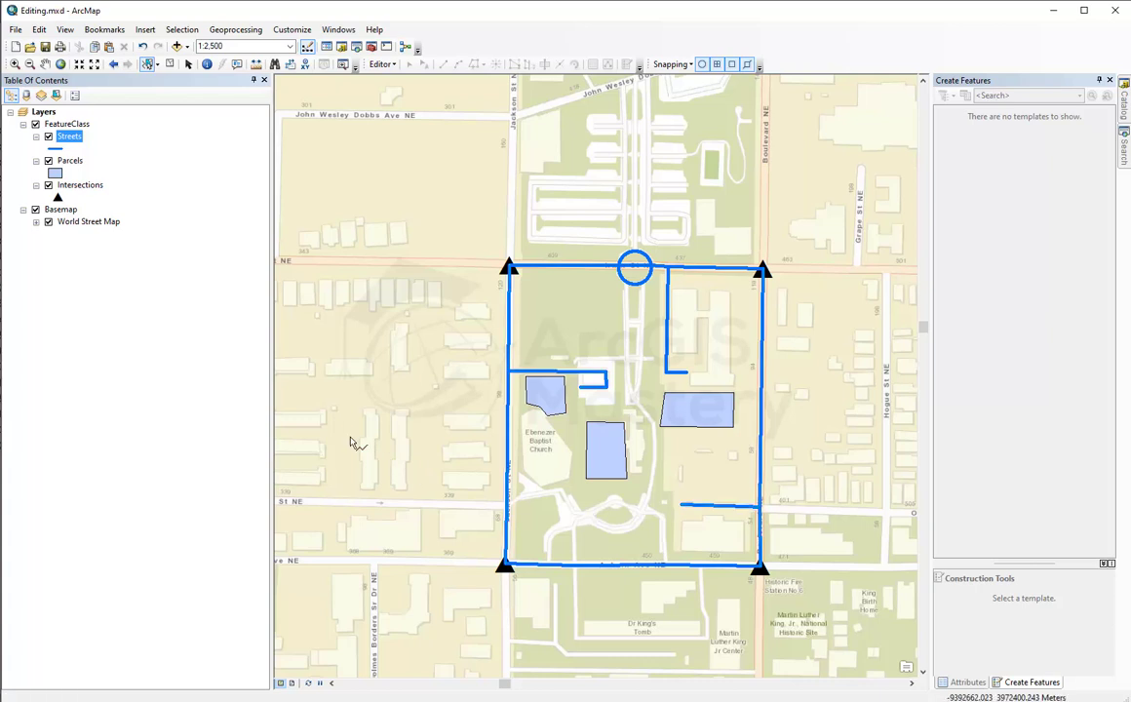
left_click(351, 438)
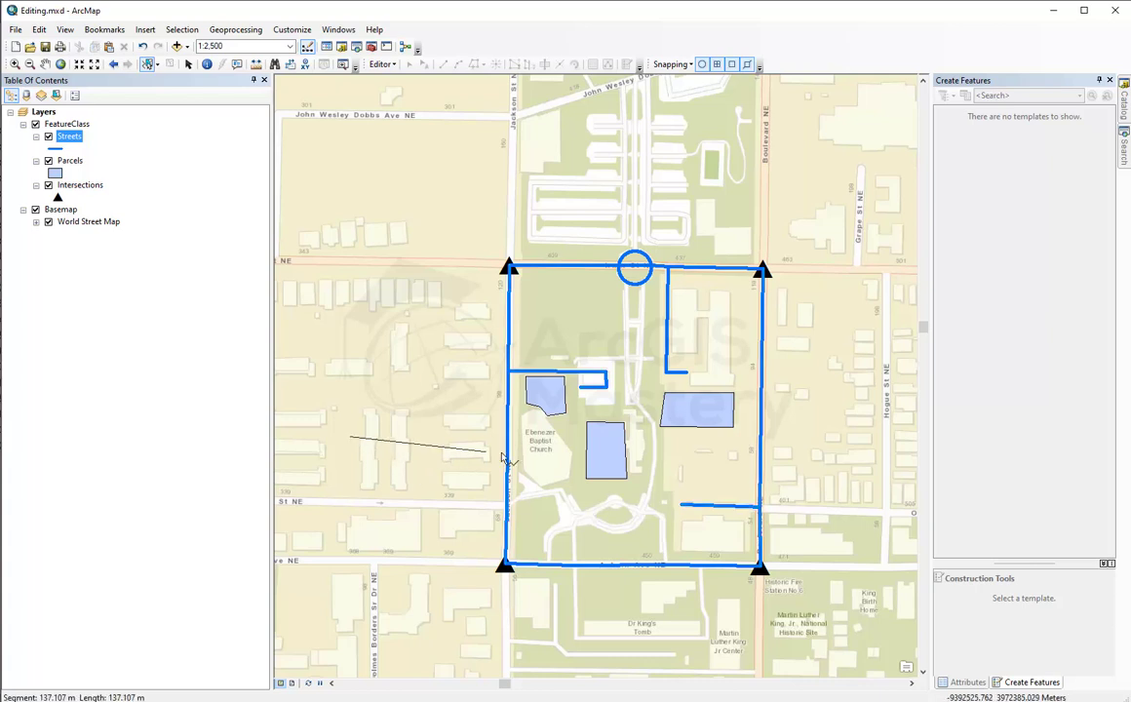
double_click(796, 452)
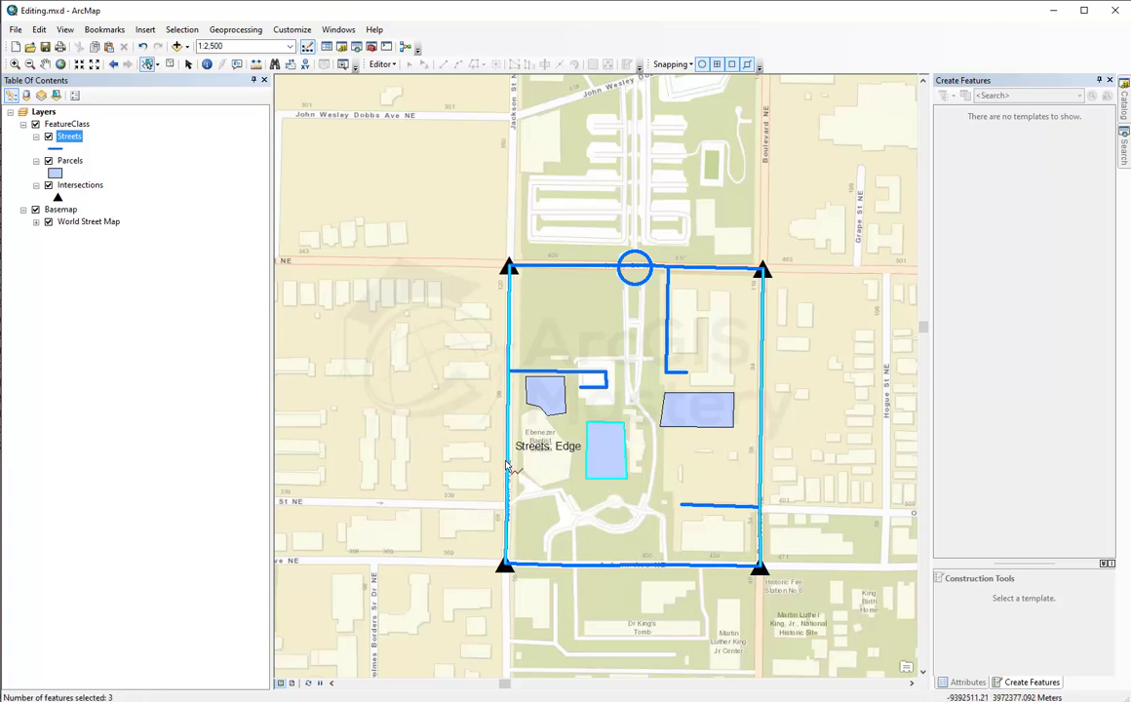
Clear the three-feature selection, keep rectangle Select Features active, and open the Selection menu
left_click(169, 63)
left_click(158, 65)
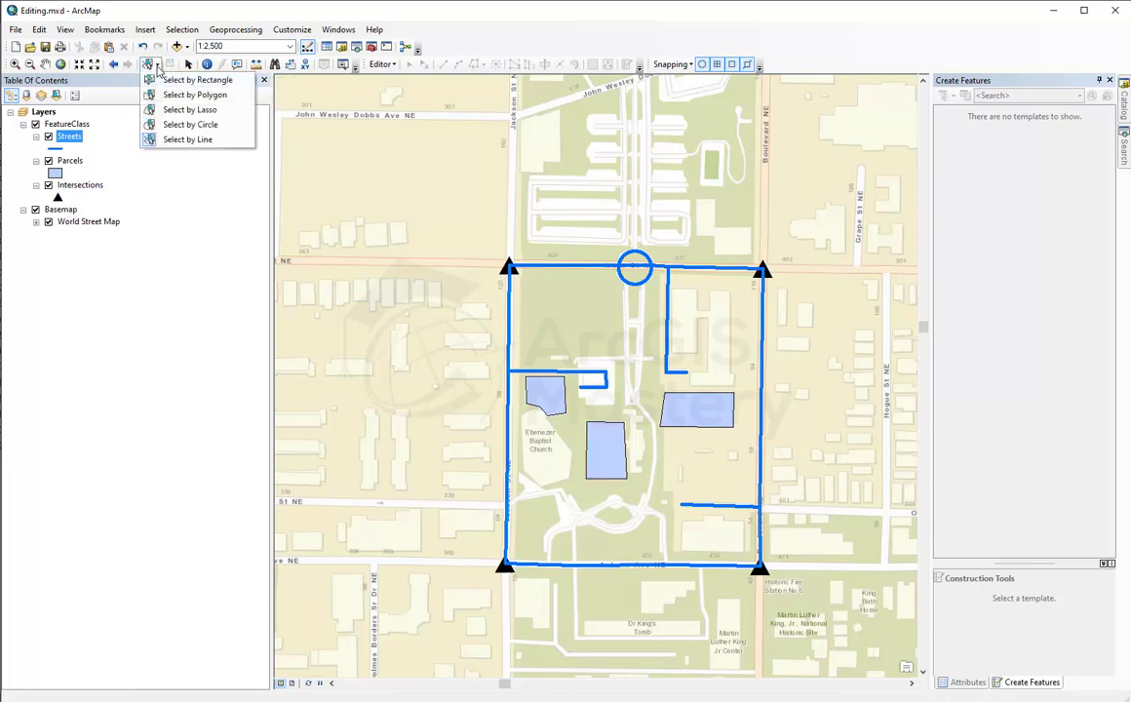
left_click(172, 79)
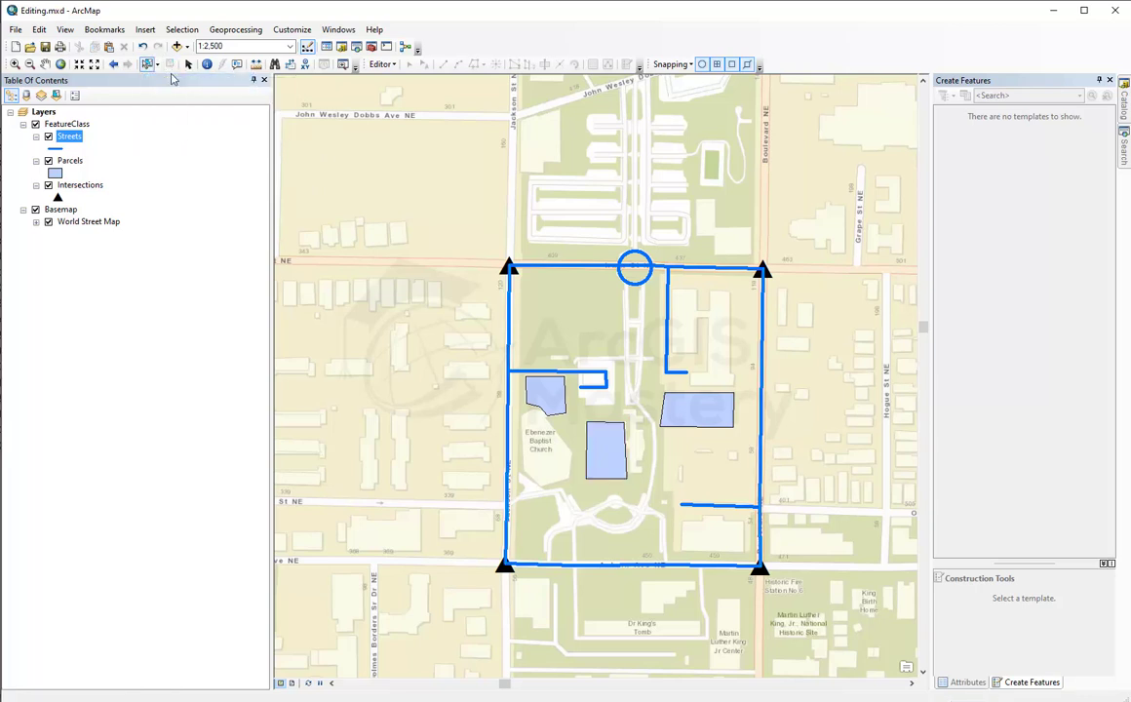
left_click(175, 32)
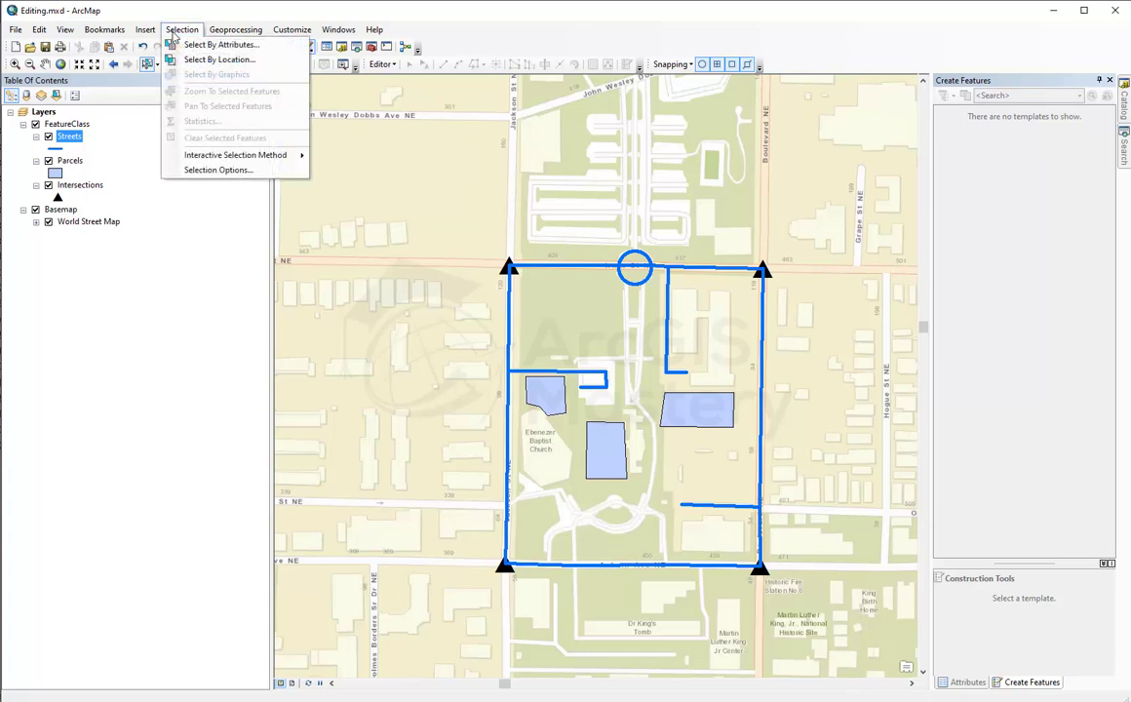
left_click(144, 85)
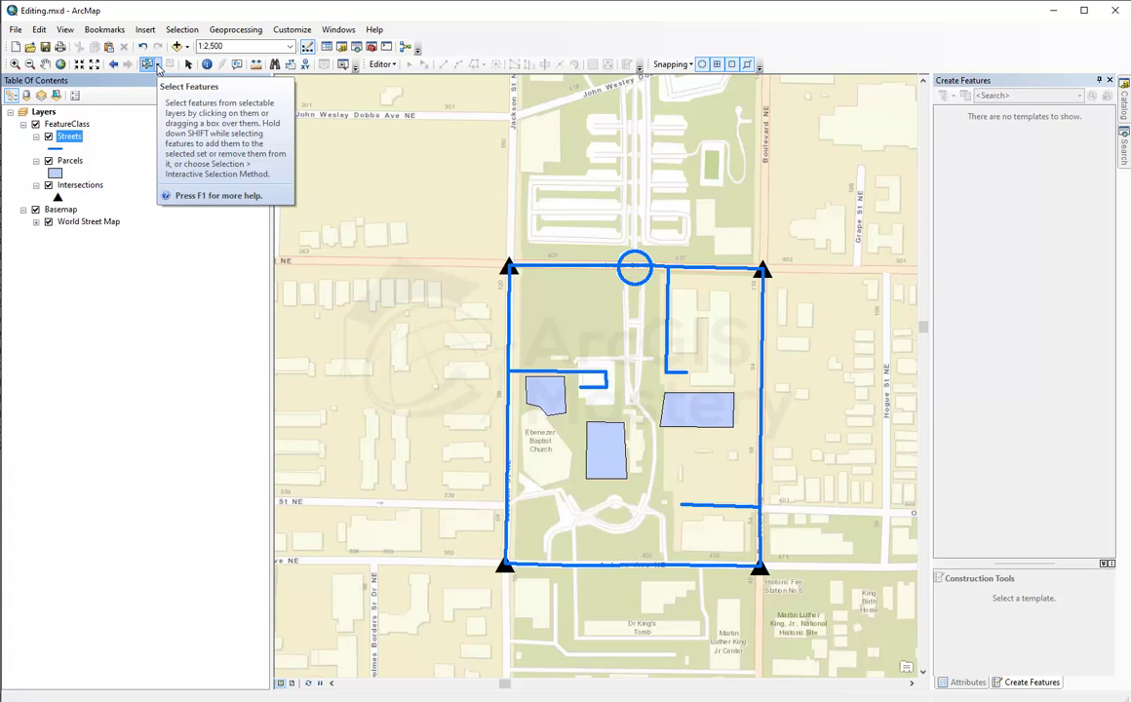
left_click(154, 65)
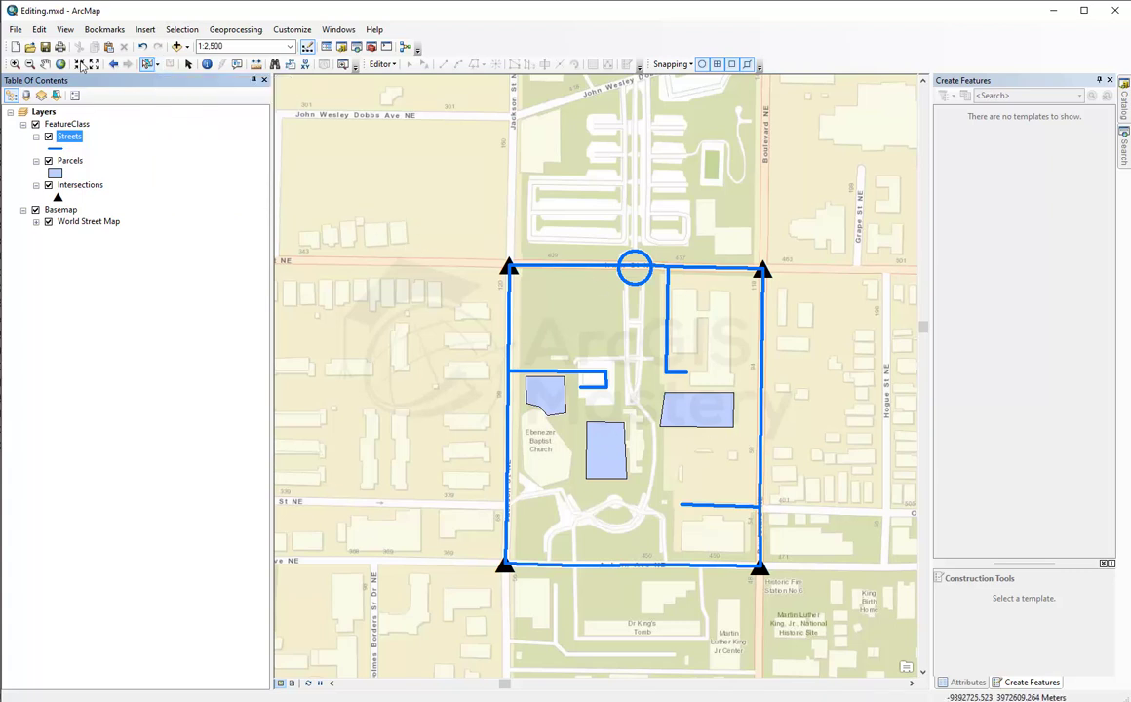
left_click(184, 32)
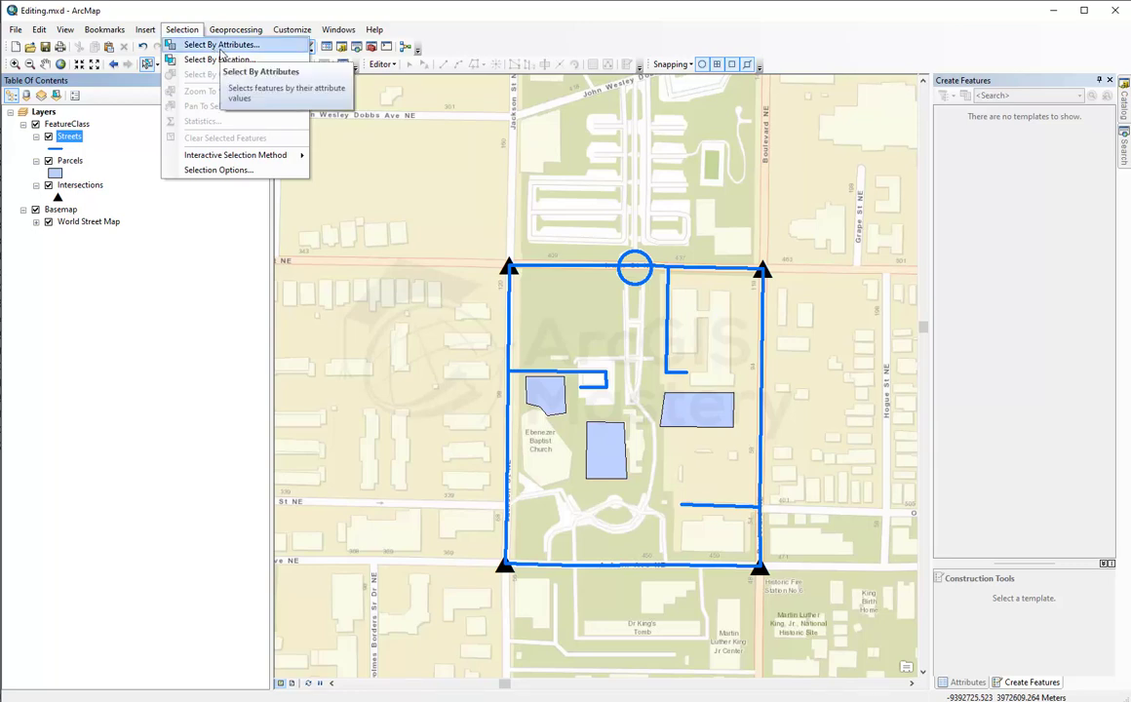
Open Select By Attributes for the Streets layer and add the StreetName field to the query
left_click(203, 46)
left_click_drag(187, 34, 252, 273)
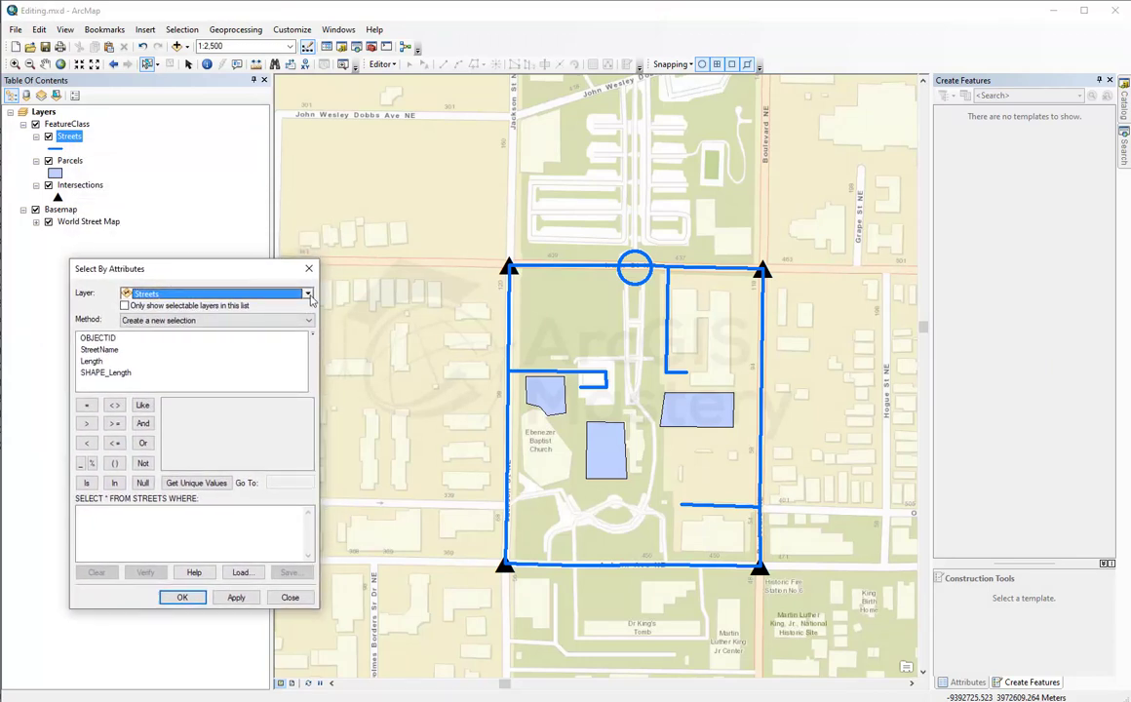
left_click(309, 294)
left_click(177, 319)
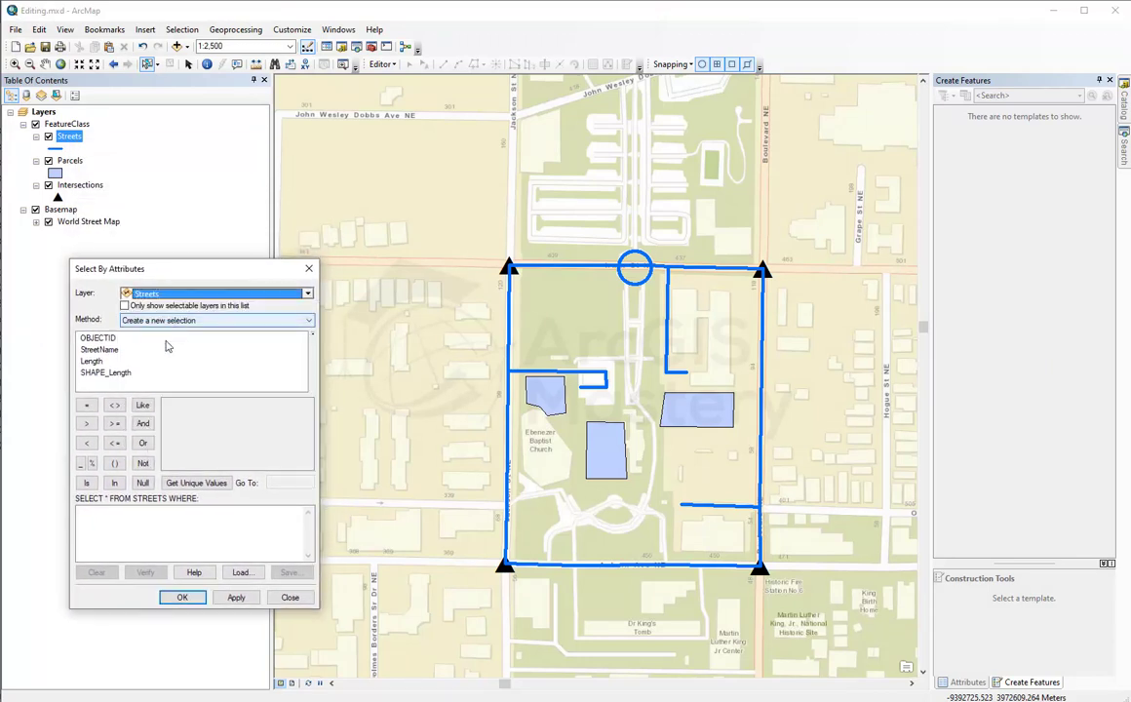
left_click(103, 351)
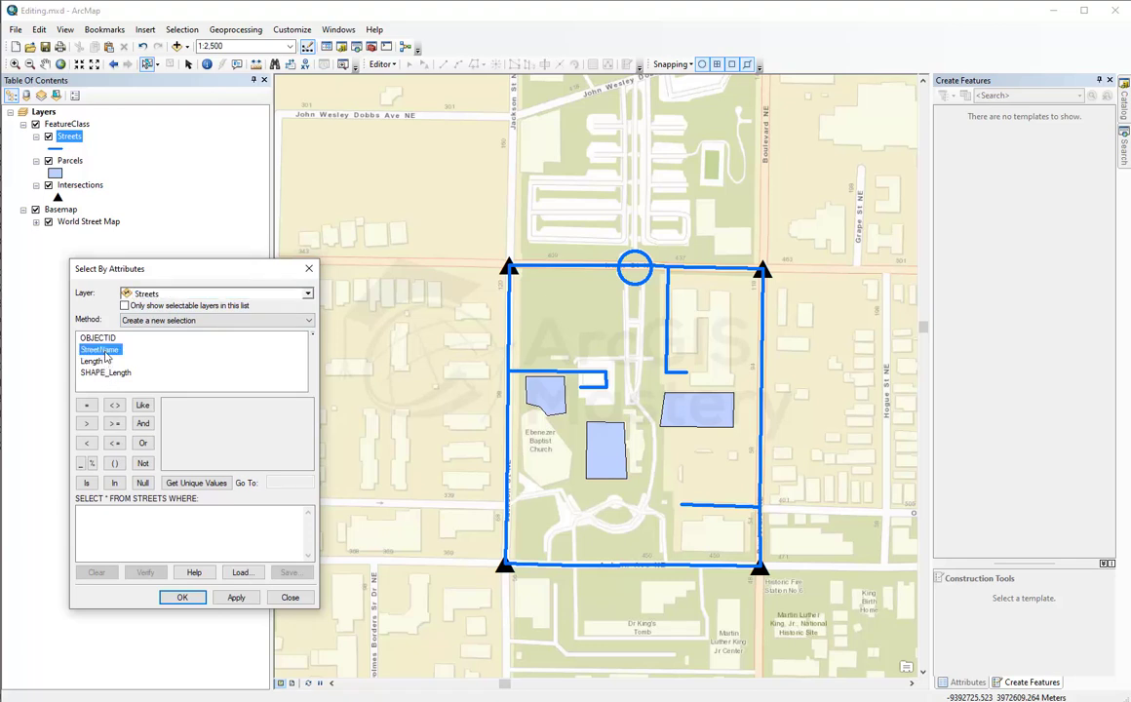
double_click(103, 352)
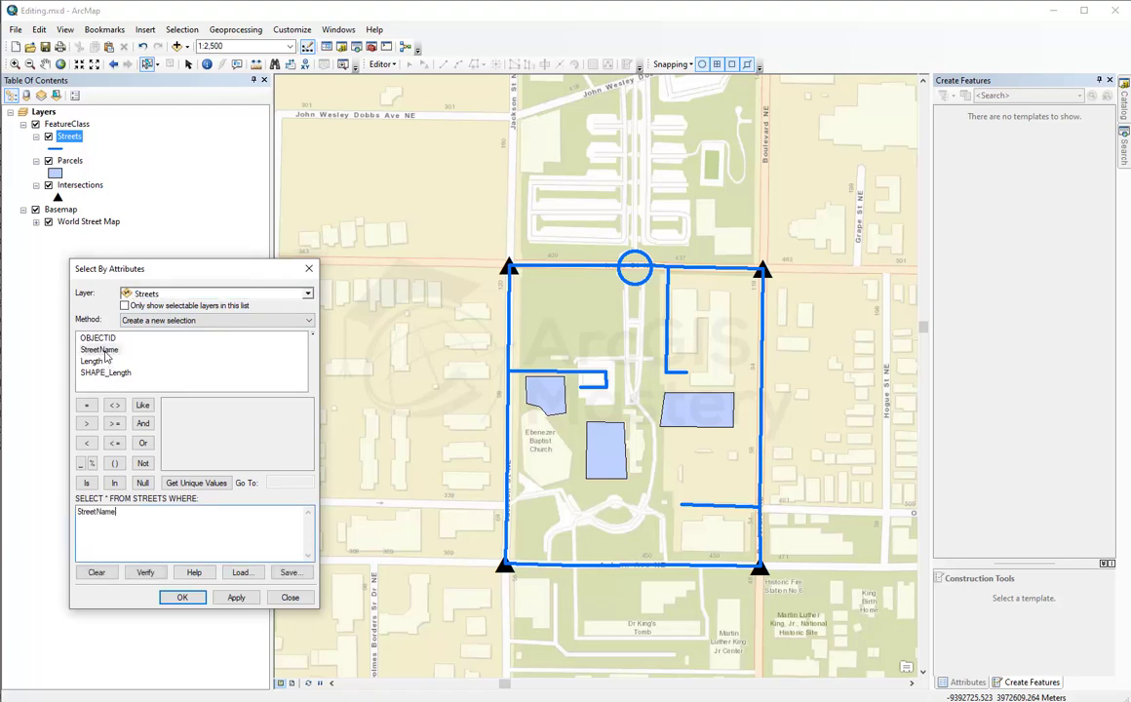
Complete the query StreetName IS NOT NULL and apply it, selecting three streets
left_click(195, 485)
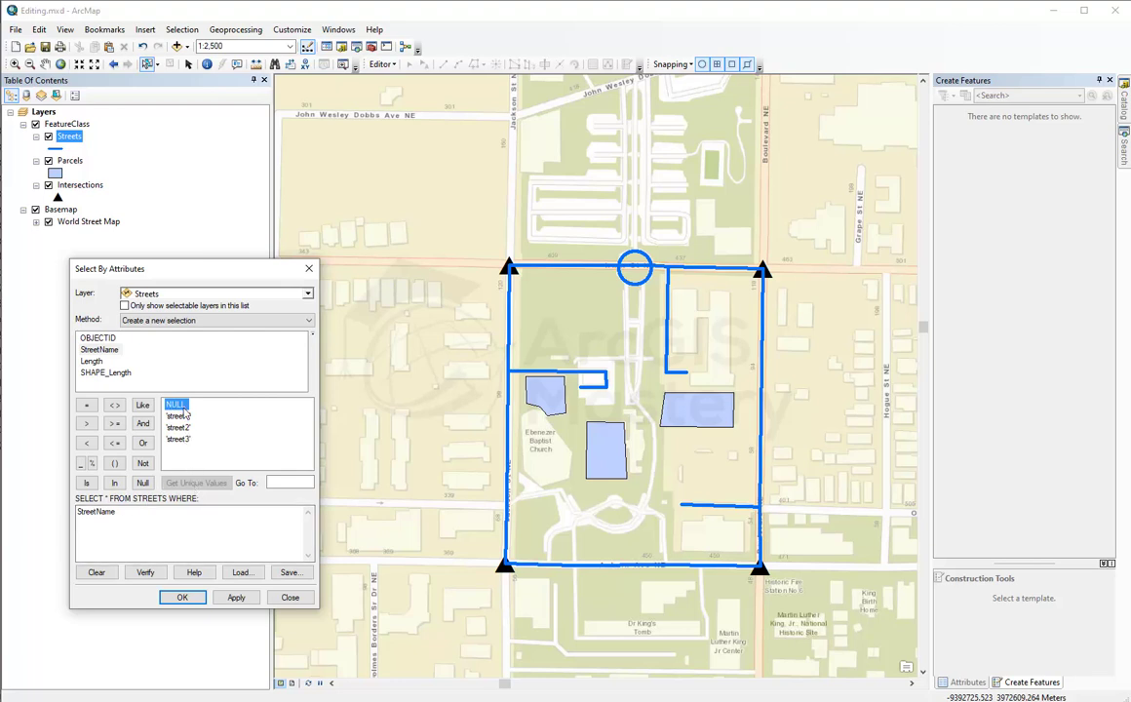
left_click(157, 513)
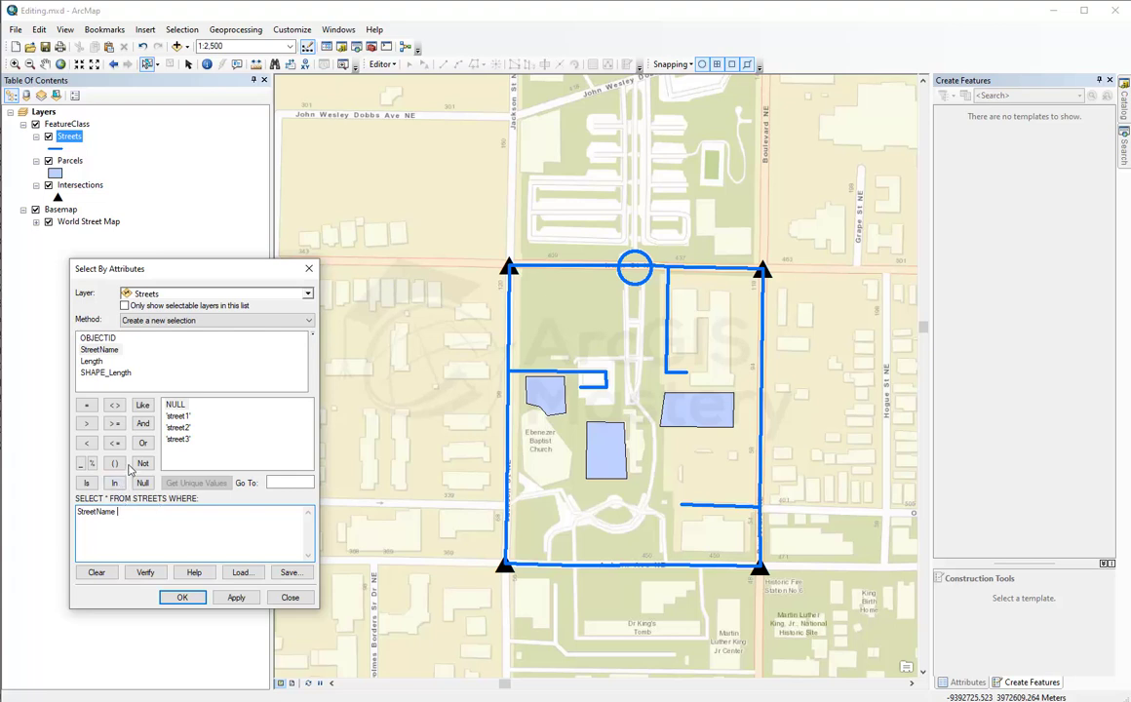
left_click(86, 483)
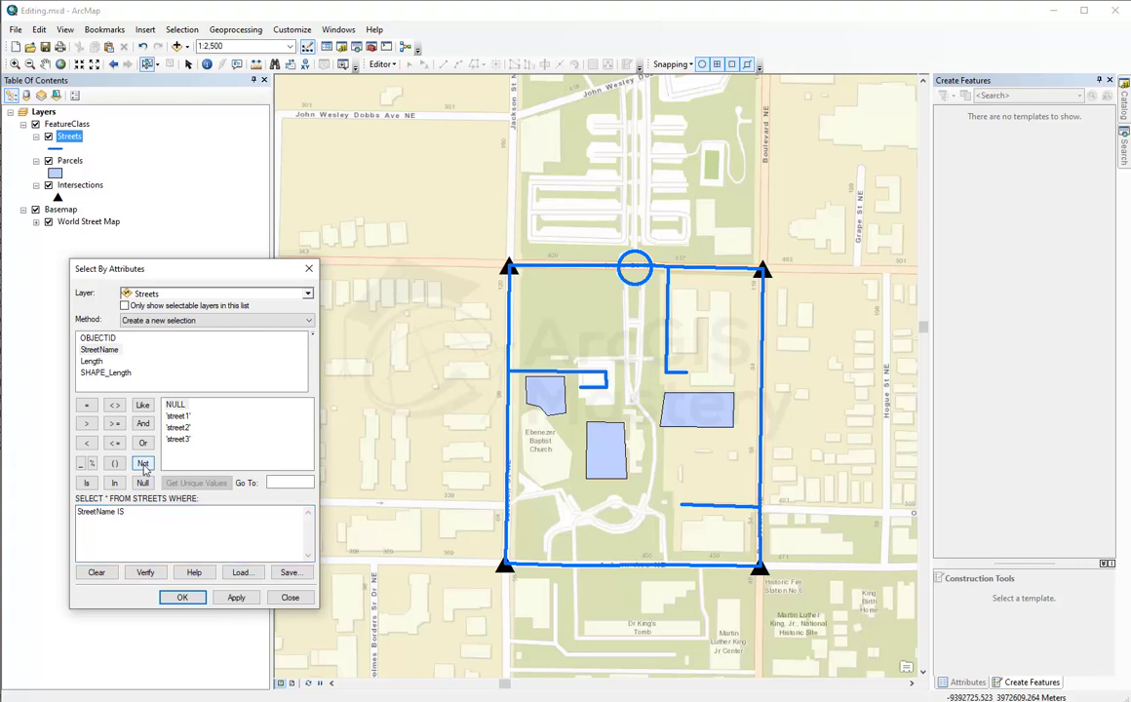
left_click(143, 465)
left_click(143, 484)
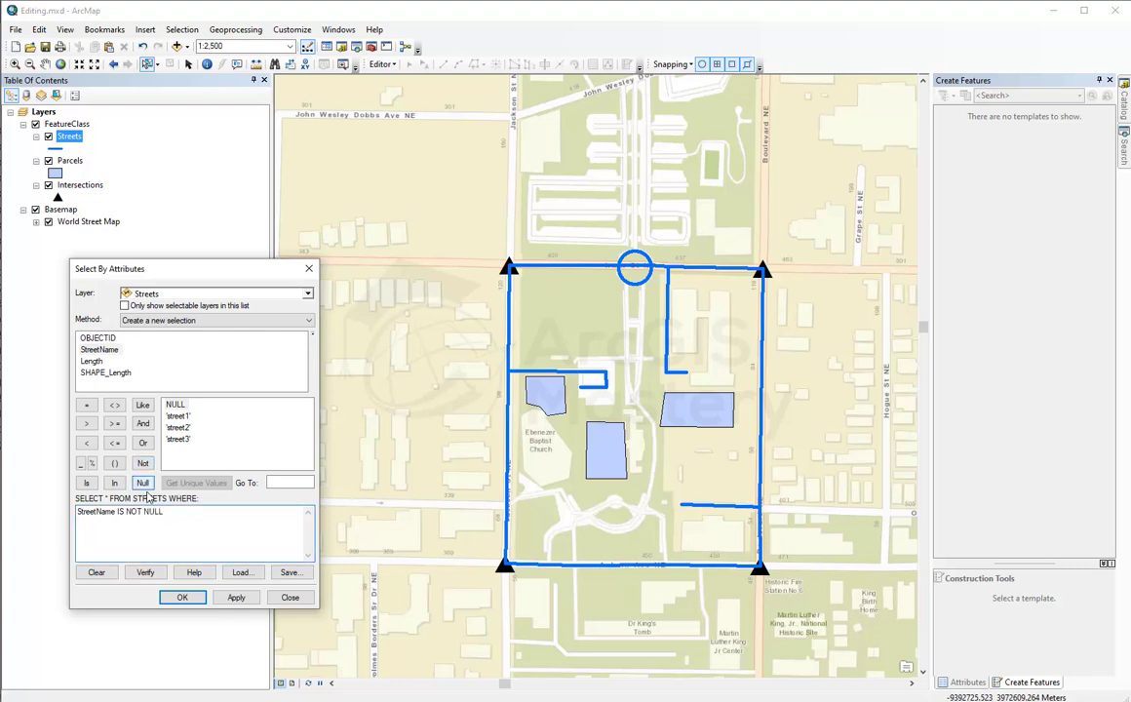
left_click(238, 598)
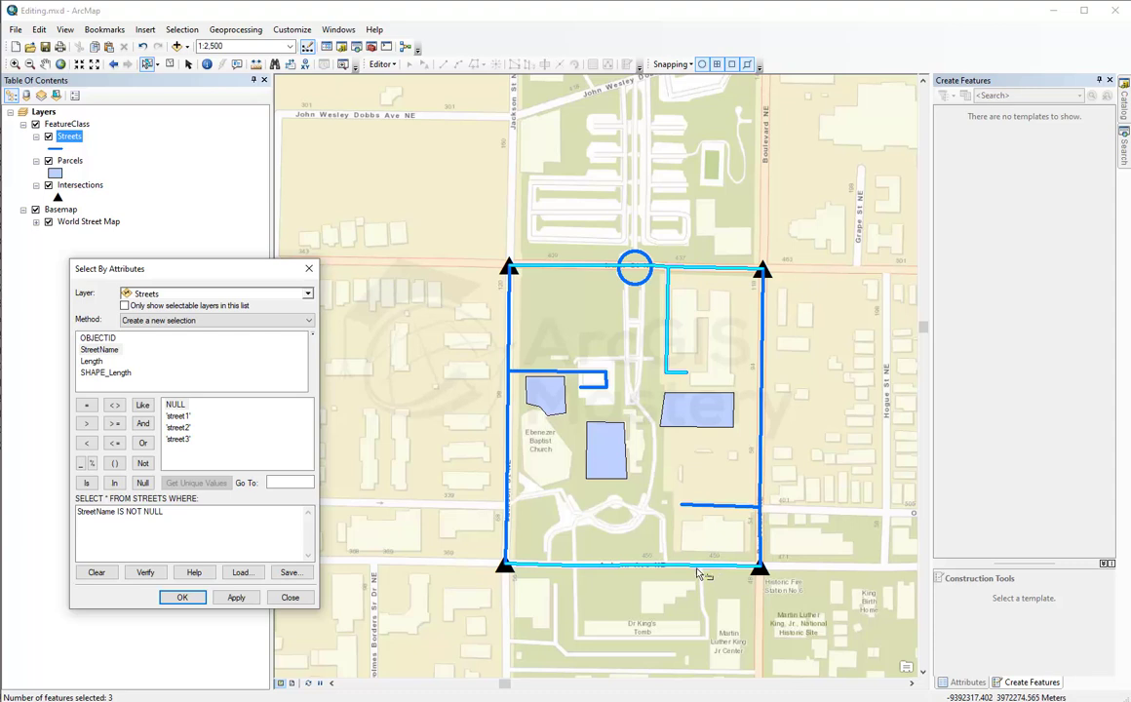
Change the expression from IS NOT NULL to StreetName = NULL and apply it
left_click(126, 527)
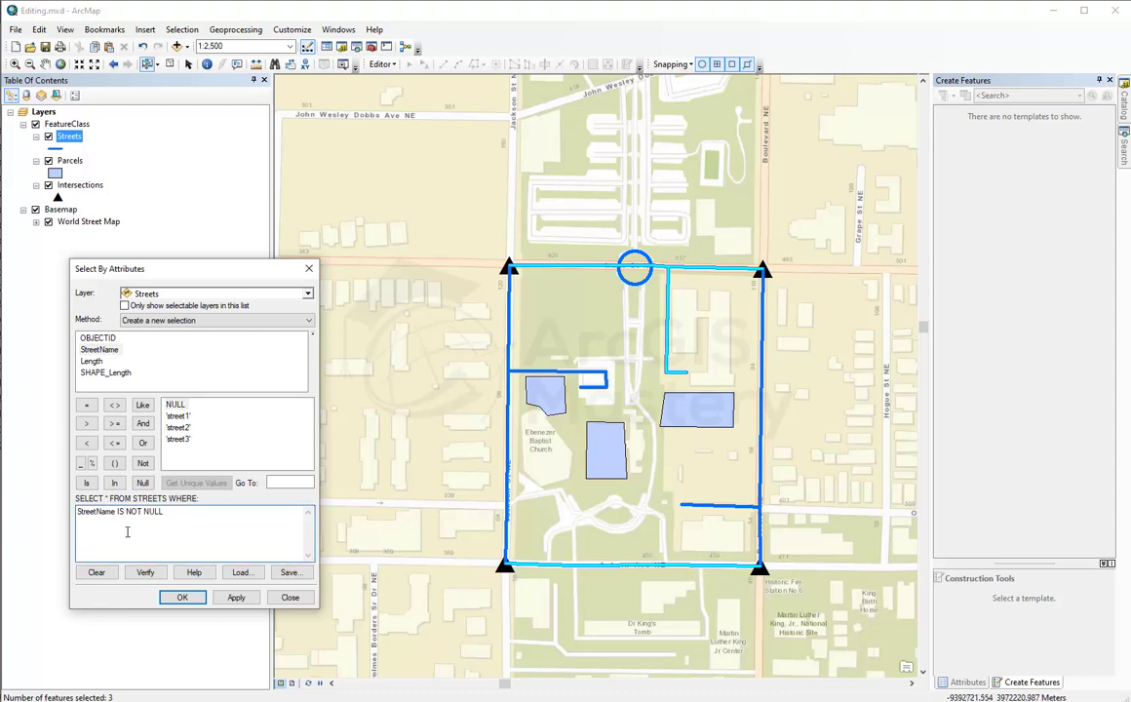
left_click_drag(140, 511, 118, 512)
key("BackSpace")
type("=")
left_click(232, 599)
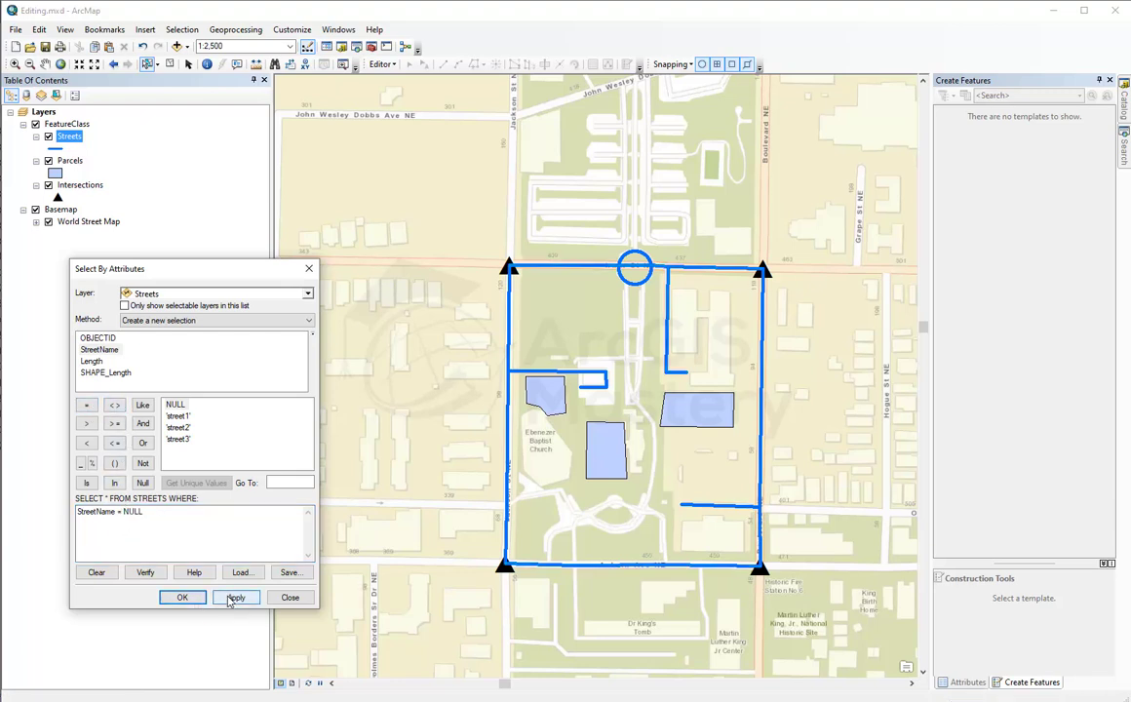
Replace = with IS so the query reads StreetName IS NULL, selecting six Streets features
double_click(118, 513)
key("Delete")
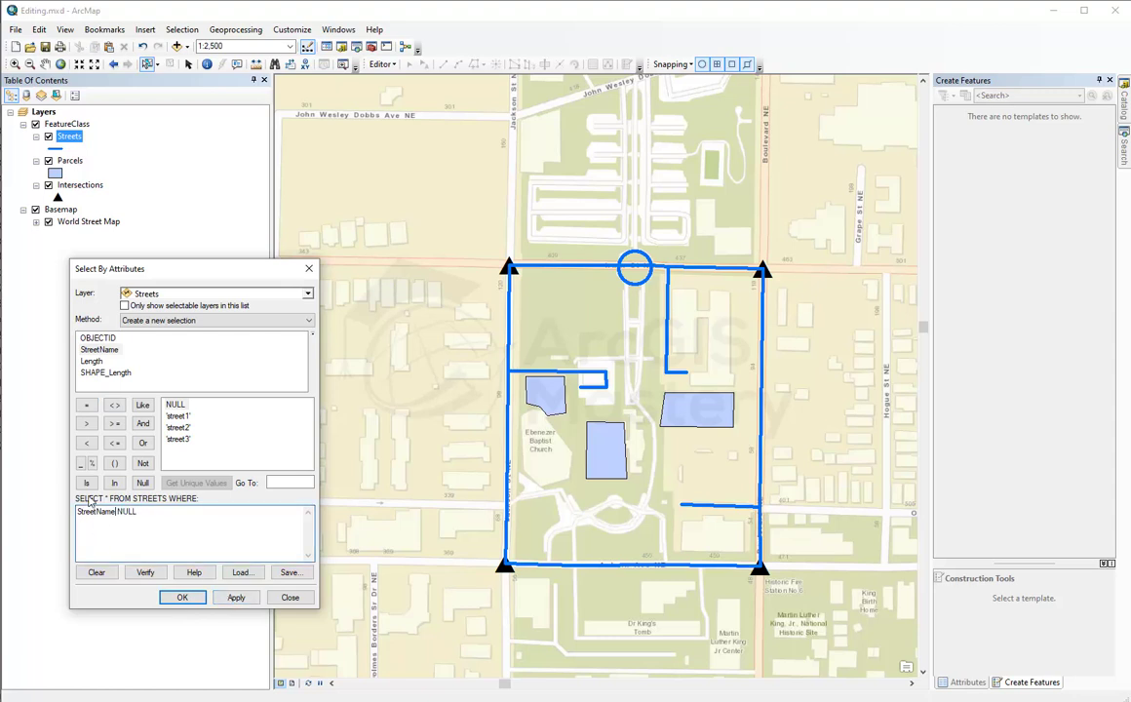
left_click(86, 483)
left_click(237, 598)
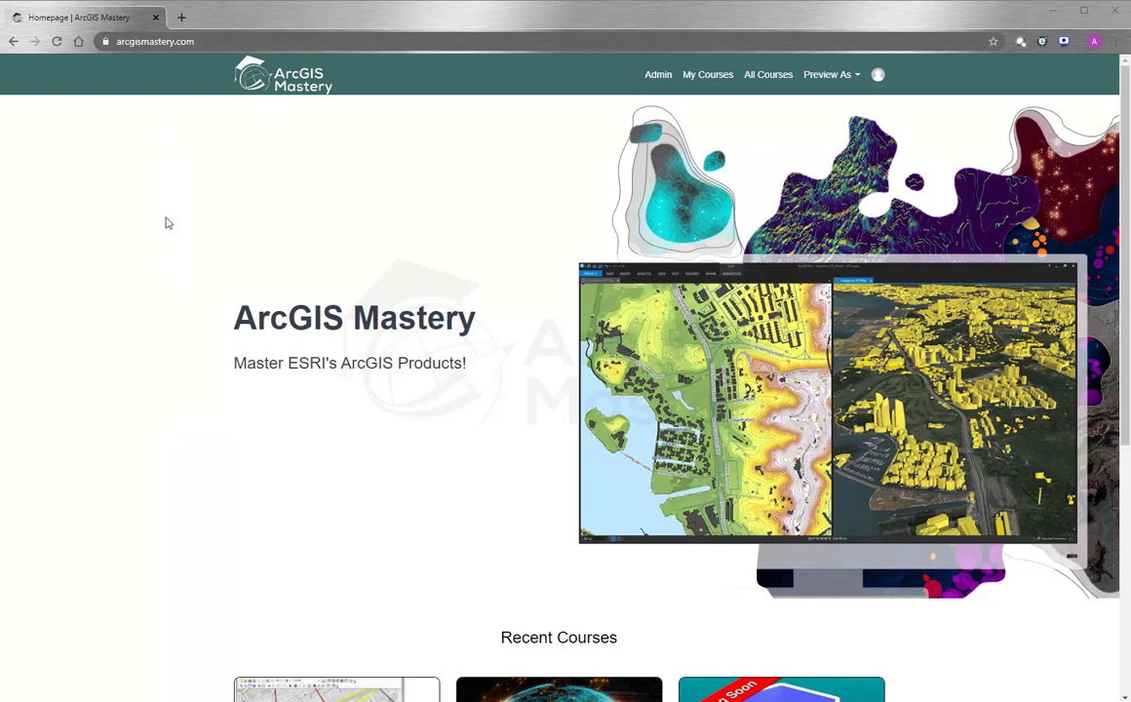
Scroll to Recent Courses on the ArcGIS Mastery homepage and open View All Courses
scroll(165, 222, "down", 5)
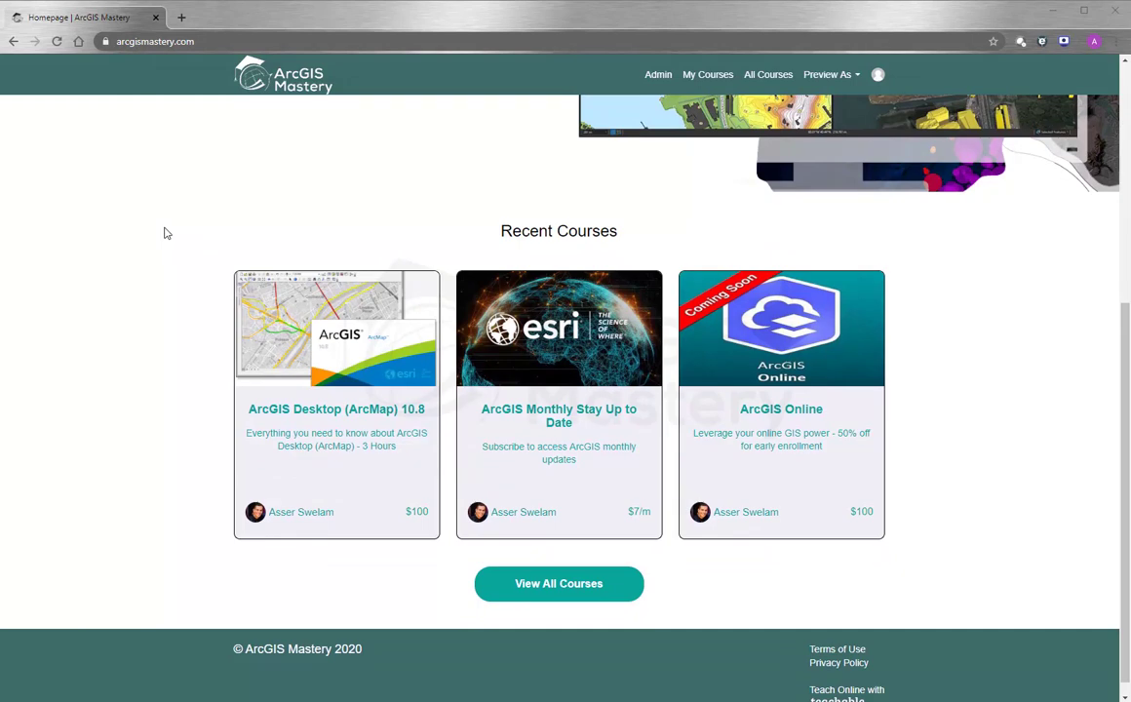
left_click(536, 585)
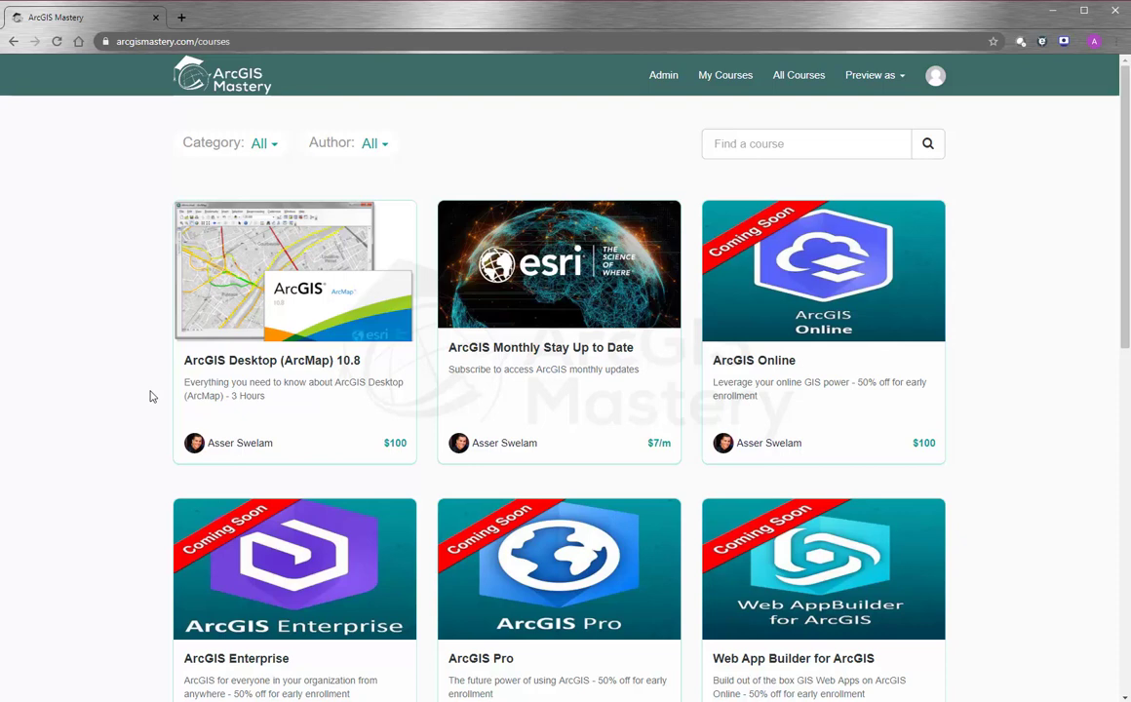
Visit the ArcGIS Monthly Stay Up to Date course page, then return to the All Courses listing
scroll(150, 397, "down", 3)
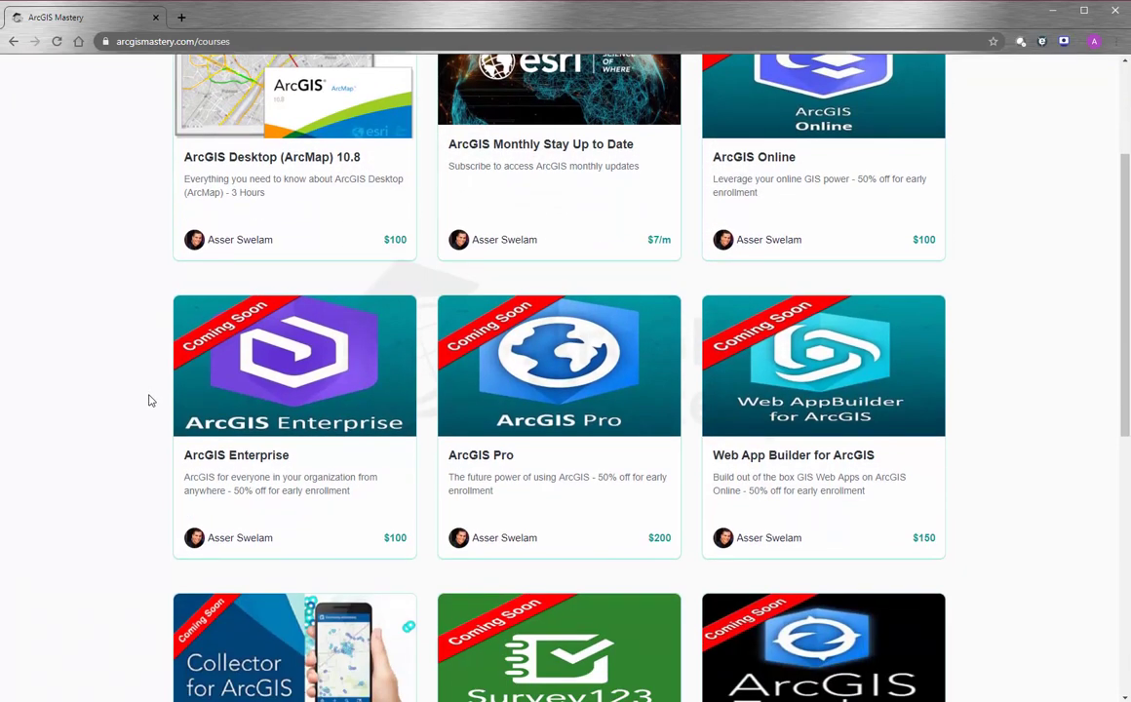
scroll(150, 400, "up", 3)
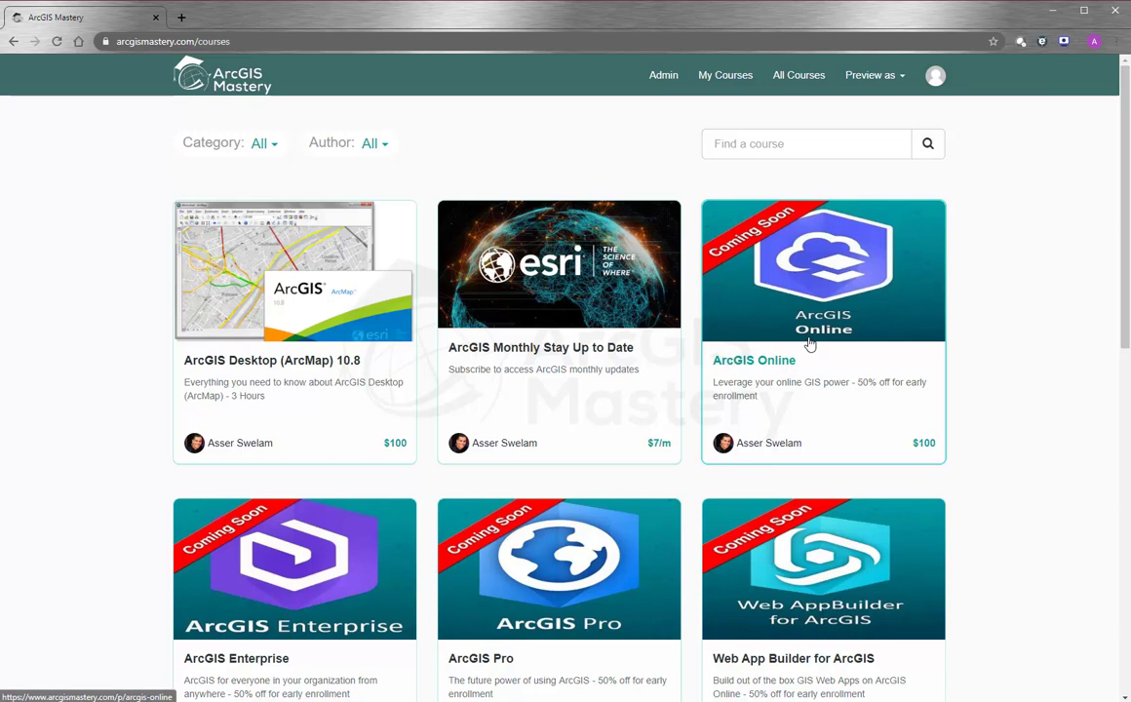
left_click(590, 299)
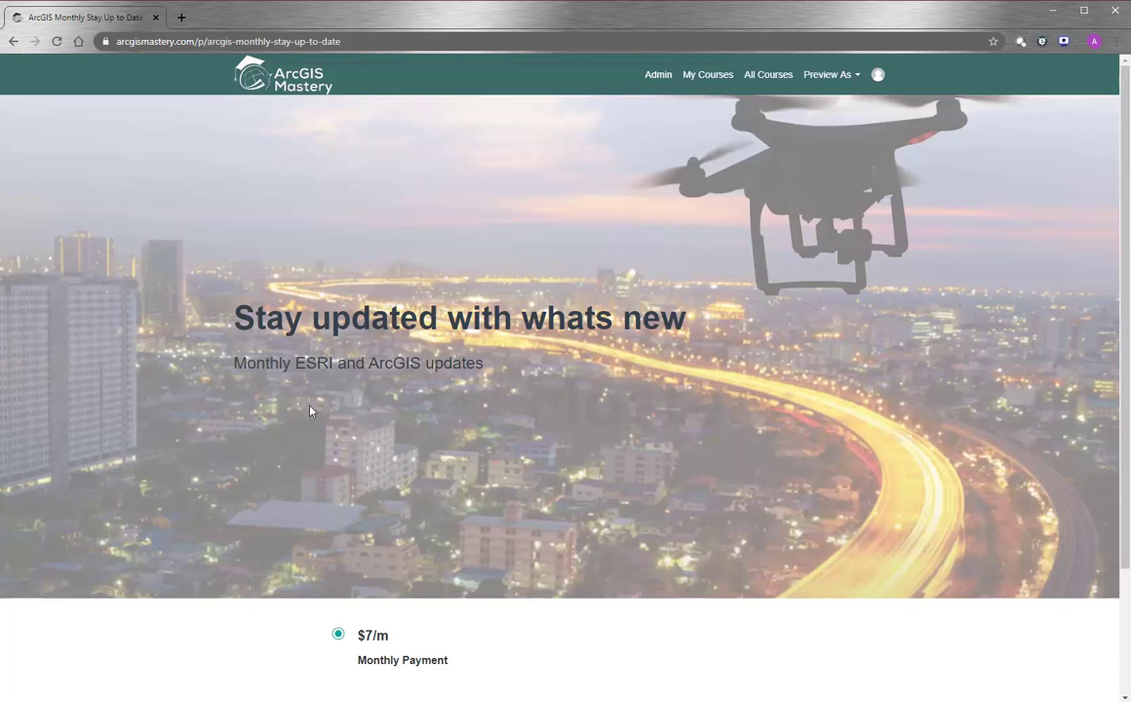
left_click(14, 42)
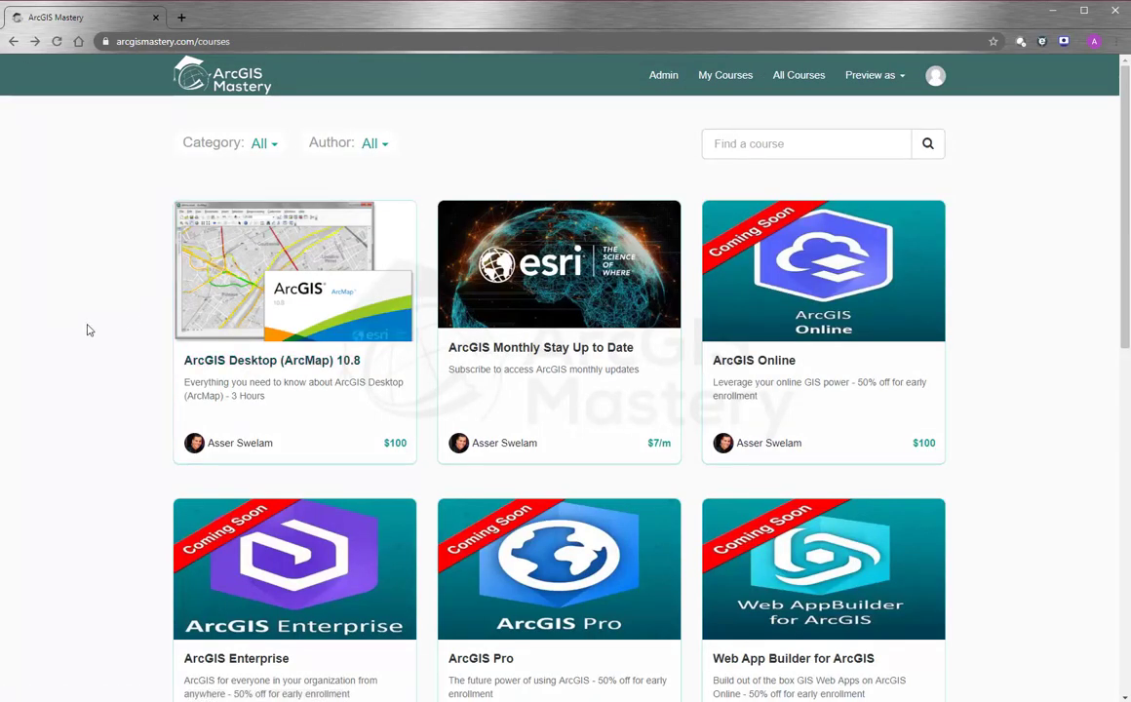